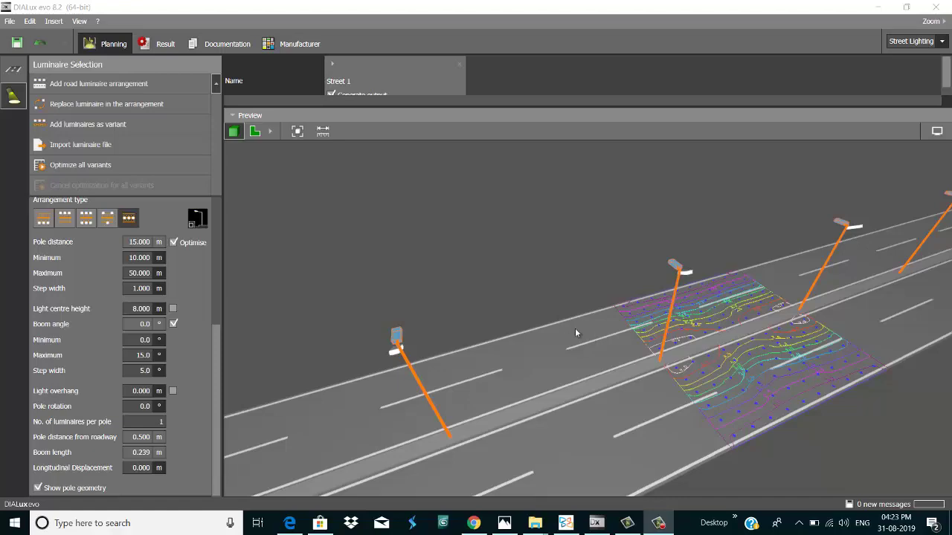
# - Orbit and zoom the previous road model for a side-on view of the poles
pyautogui.moveTo(575, 328); pyautogui.dragTo(579, 262, button='right')
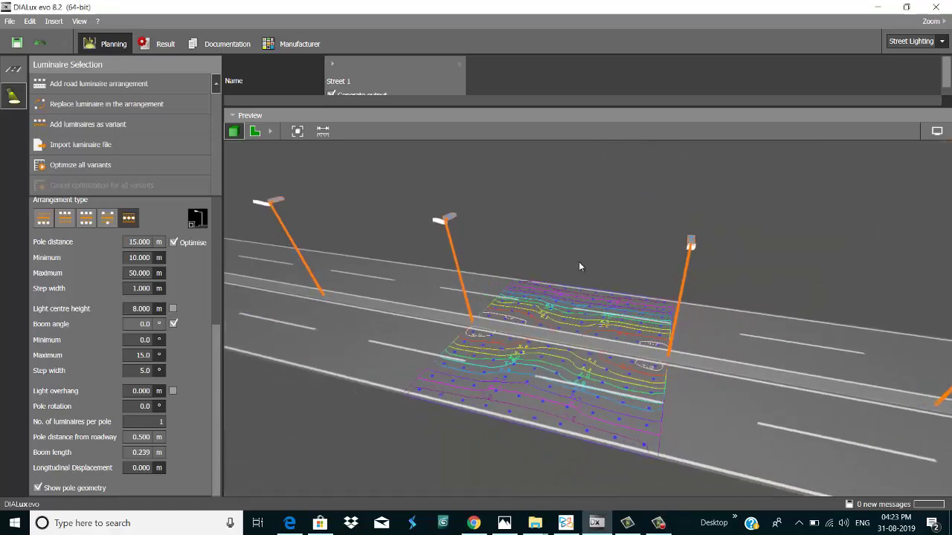
pyautogui.scroll(3, 581, 257)
pyautogui.scroll(-1, 575, 278)
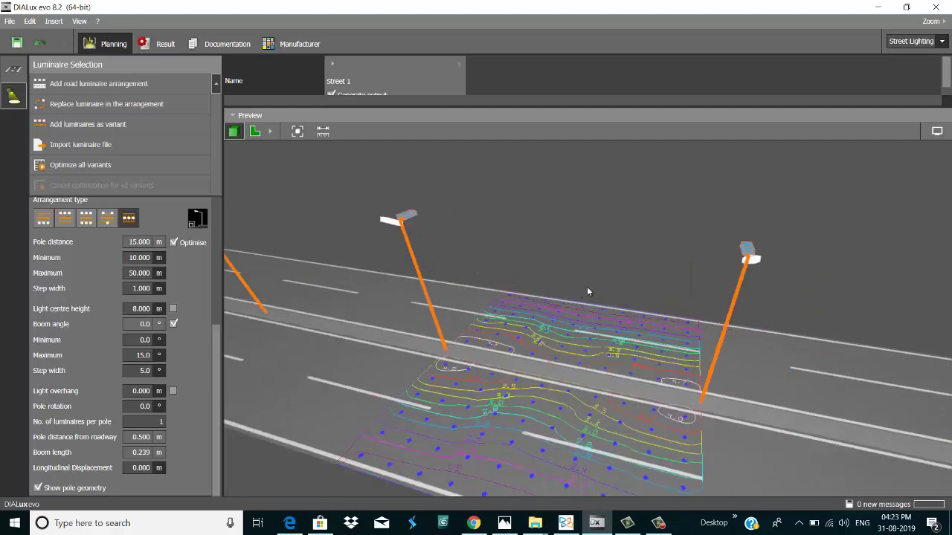
pyautogui.scroll(-2, 590, 289)
pyautogui.moveTo(590, 288)
pyautogui.mouseDown(button='right')
pyautogui.moveTo(629, 292)
pyautogui.moveTo(606, 289)
pyautogui.mouseUp(button='right')
pyautogui.scroll(1, 449, 262)
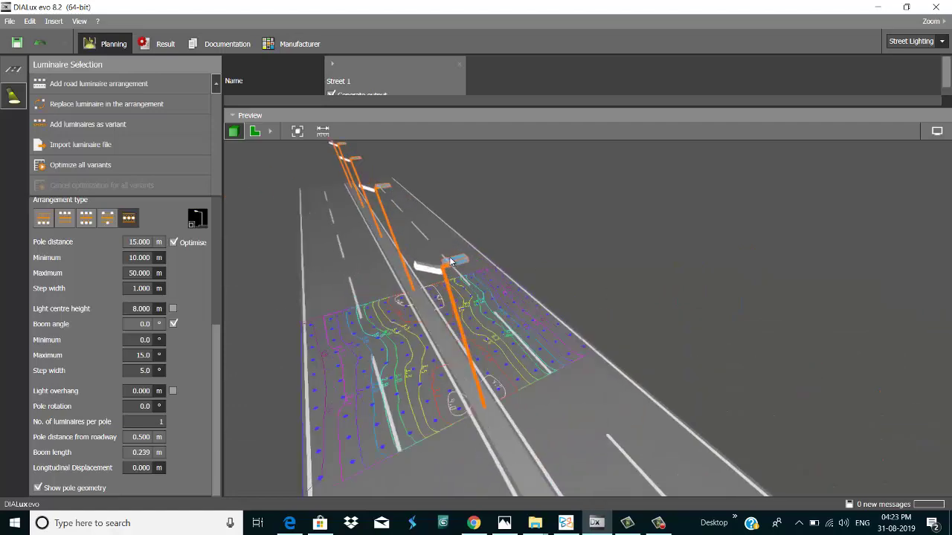
pyautogui.scroll(2, 450, 261)
pyautogui.scroll(-1, 455, 263)
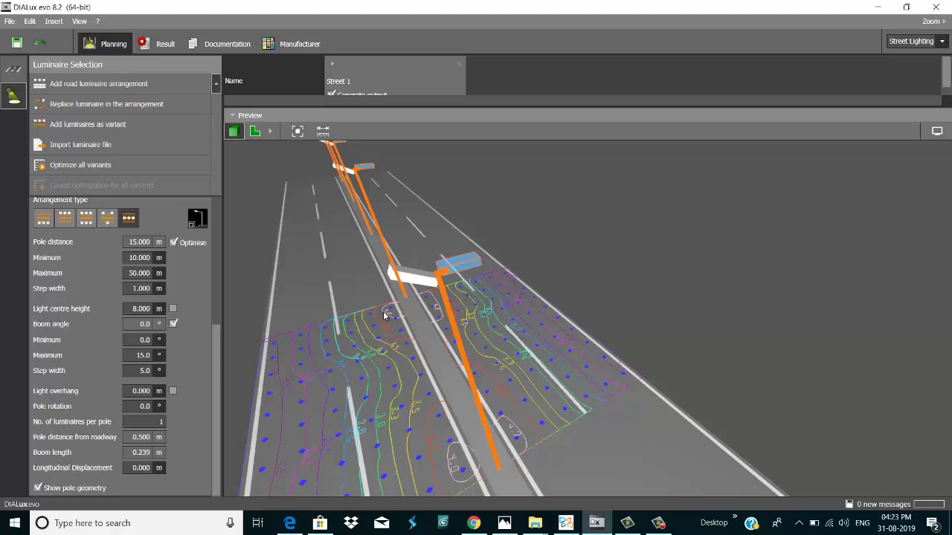
pyautogui.scroll(-2, 465, 326)
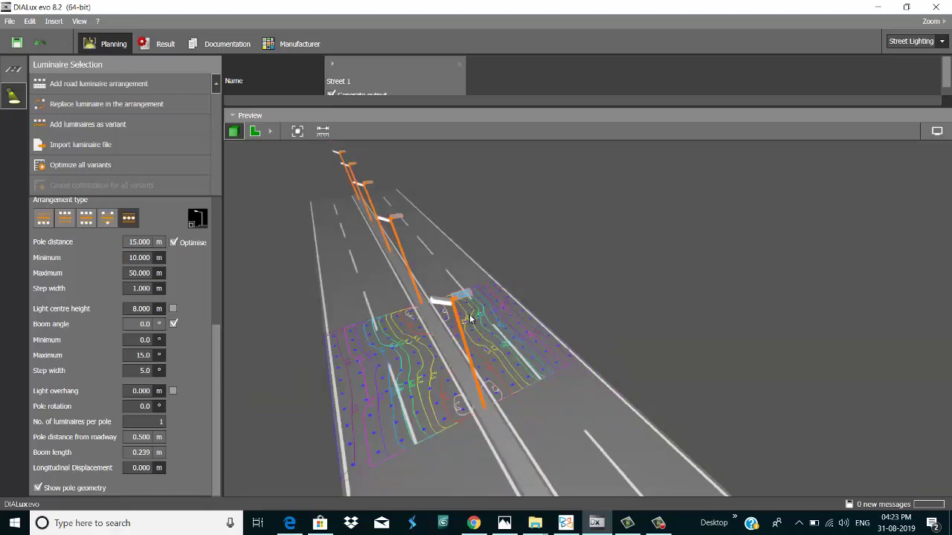
pyautogui.moveTo(473, 318)
pyautogui.mouseDown()
pyautogui.moveTo(498, 327)
pyautogui.moveTo(477, 328)
pyautogui.mouseUp()
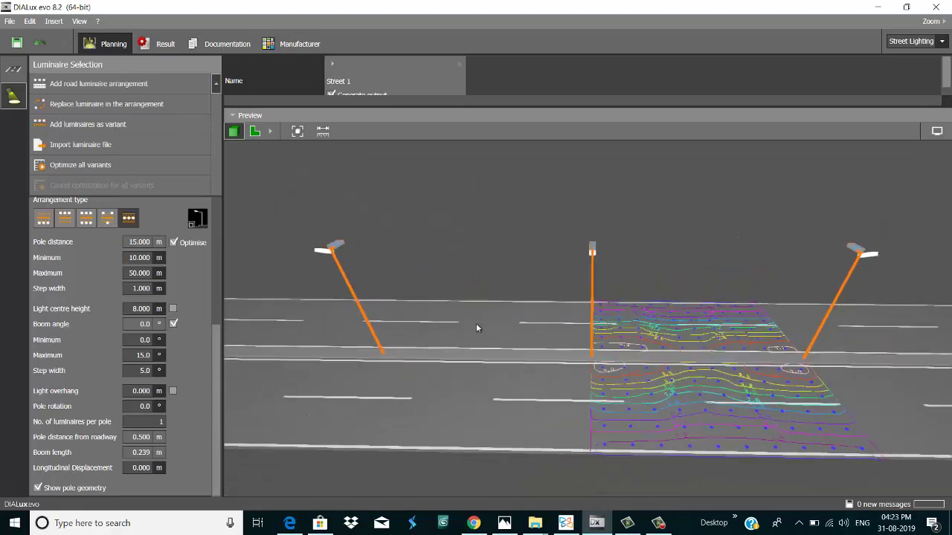
# - Start a new project without saving the old one, and switch to Street Lighting mode
pyautogui.click(10, 21)
pyautogui.click(27, 37)
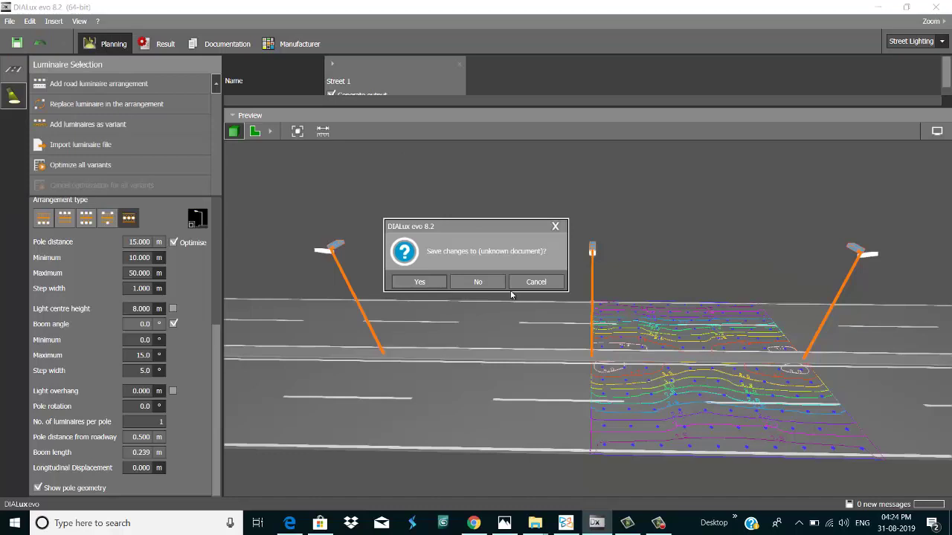
pyautogui.click(482, 280)
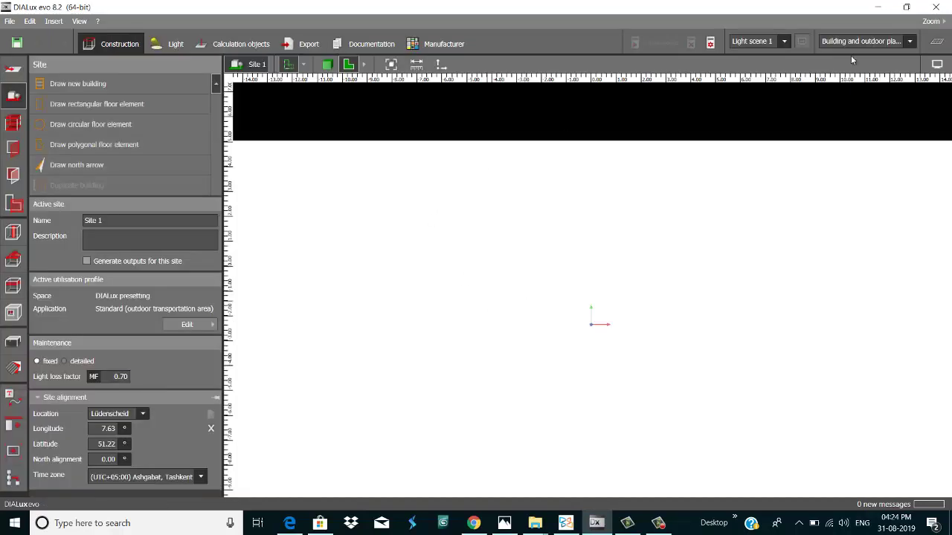
pyautogui.click(858, 41)
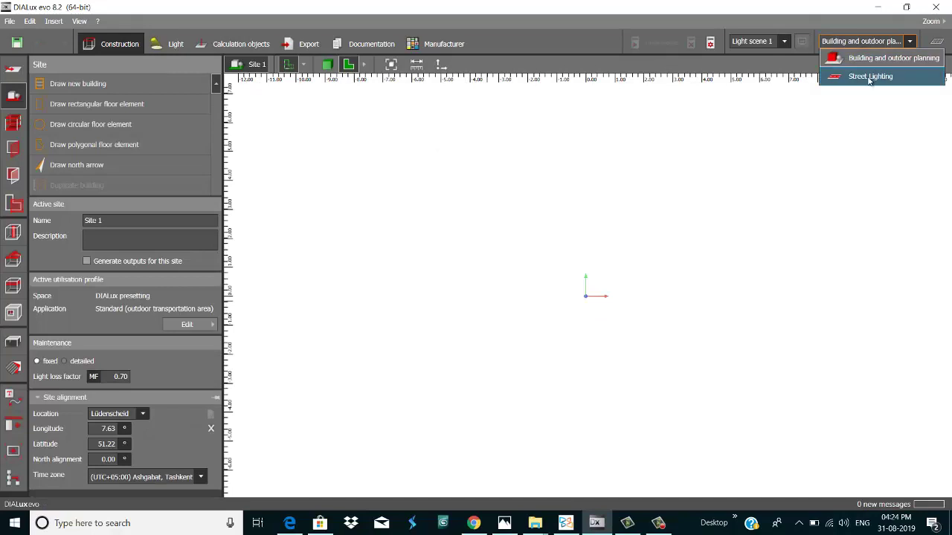
pyautogui.click(870, 77)
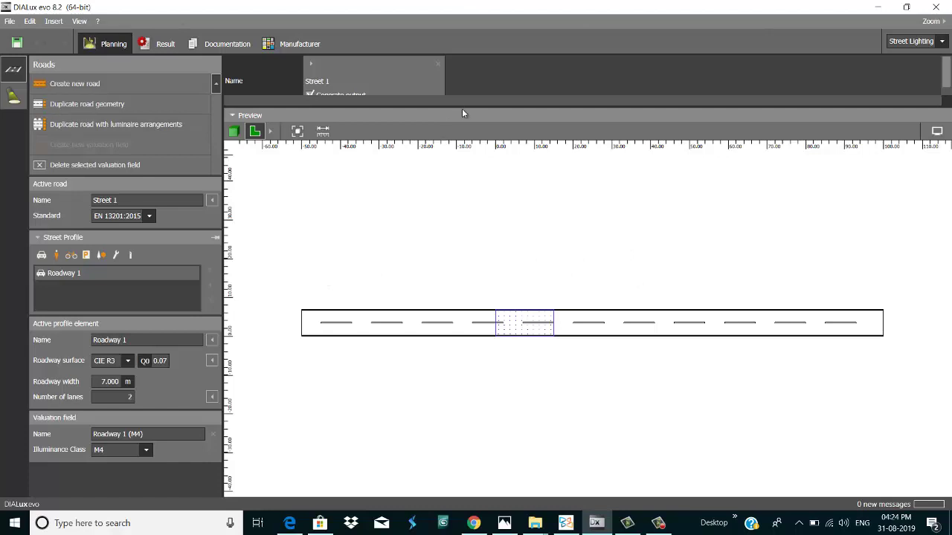
# - Add Roadway 2 and Median 1 to Street 1, with the median between both roadways
pyautogui.moveTo(461, 109); pyautogui.dragTo(500, 171)
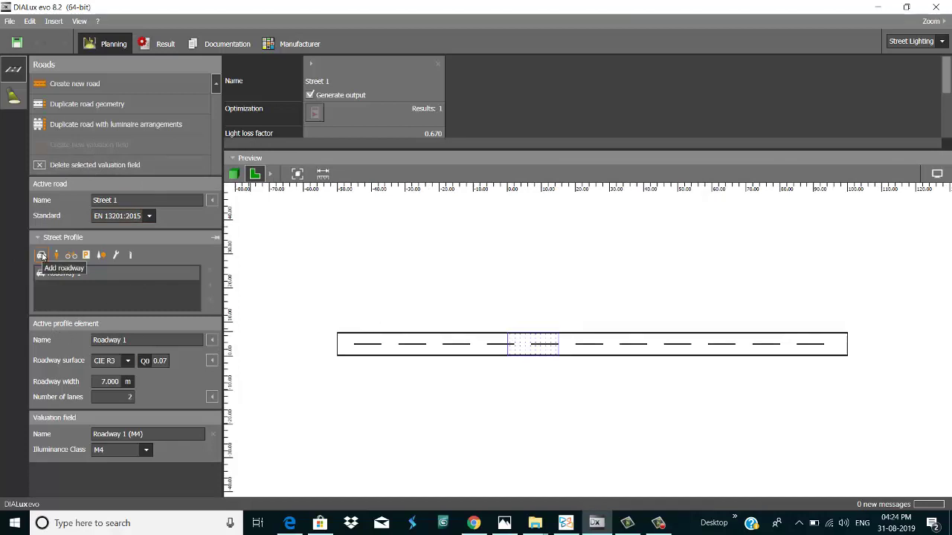
pyautogui.click(42, 256)
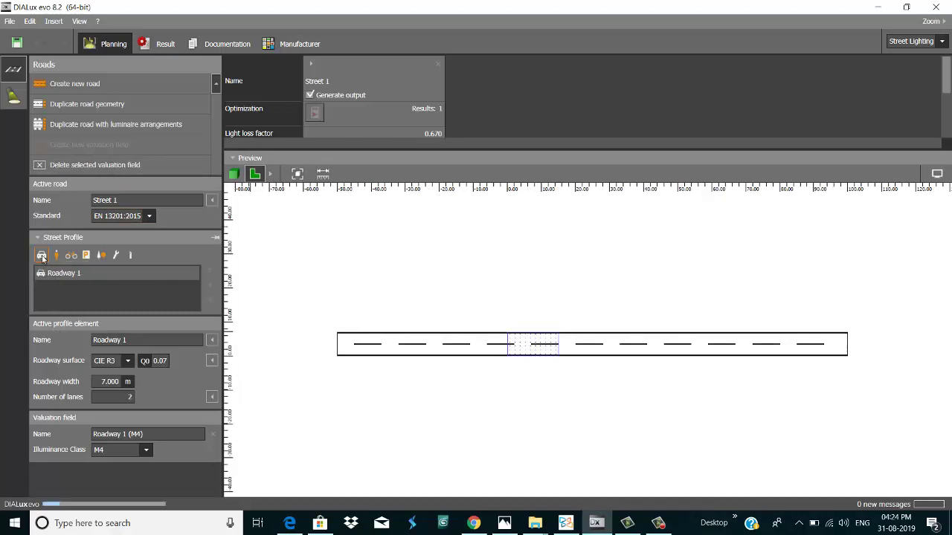
pyautogui.click(131, 256)
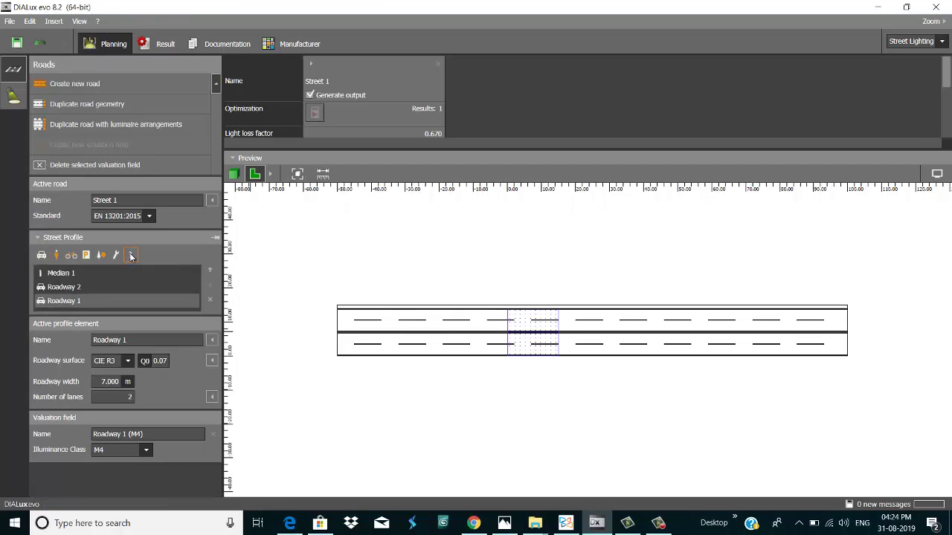
pyautogui.click(67, 273)
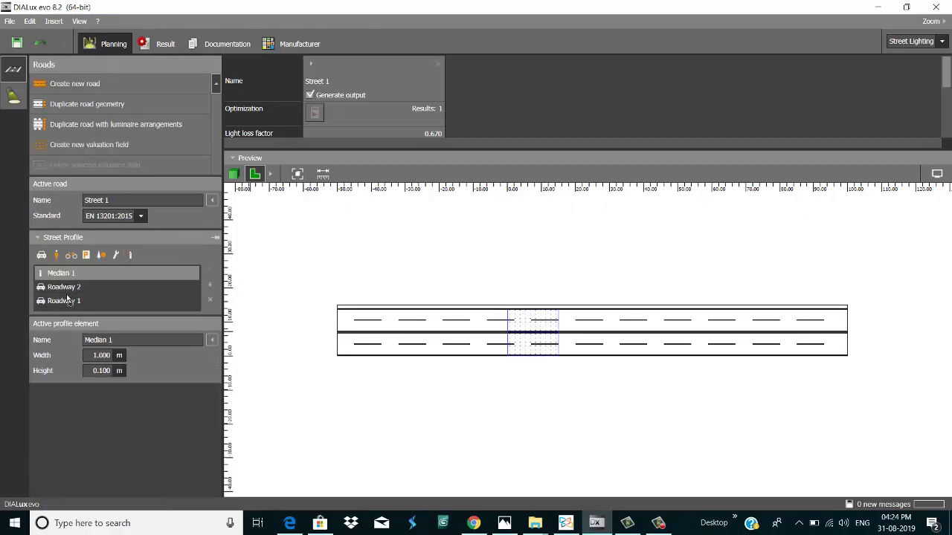
pyautogui.moveTo(68, 300); pyautogui.dragTo(70, 288)
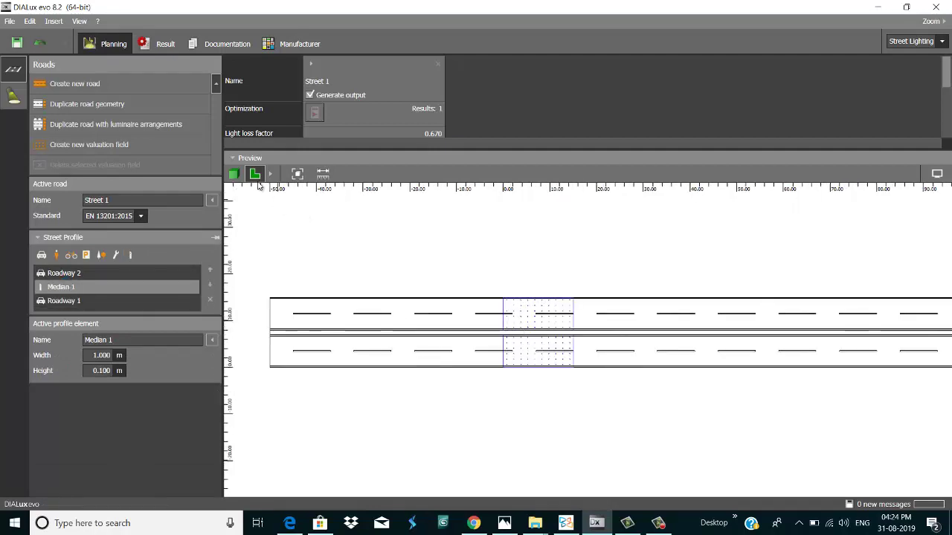
# - Show the street preview in 3D and orbit around the road
pyautogui.click(233, 173)
pyautogui.scroll(5, 550, 332)
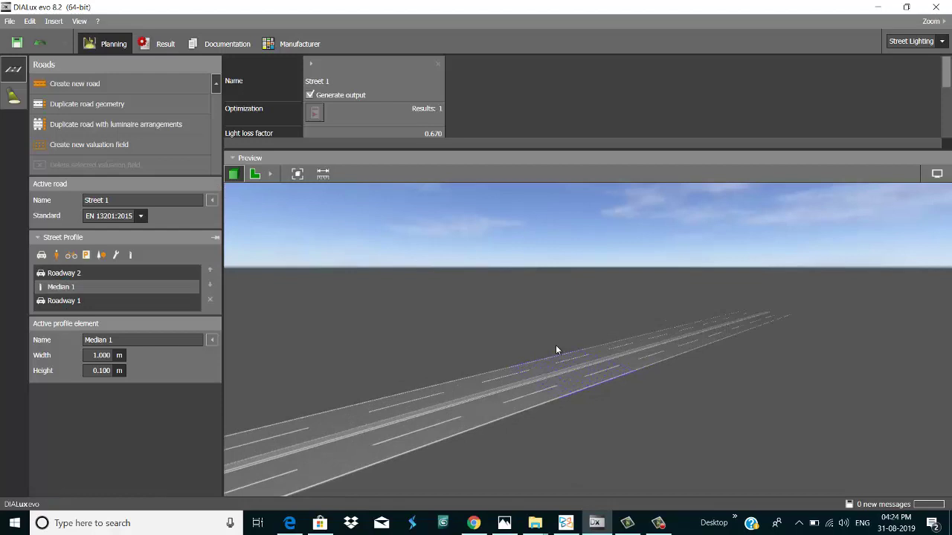
pyautogui.moveTo(555, 345)
pyautogui.mouseDown()
pyautogui.moveTo(588, 368)
pyautogui.moveTo(548, 374)
pyautogui.moveTo(565, 357)
pyautogui.mouseUp()
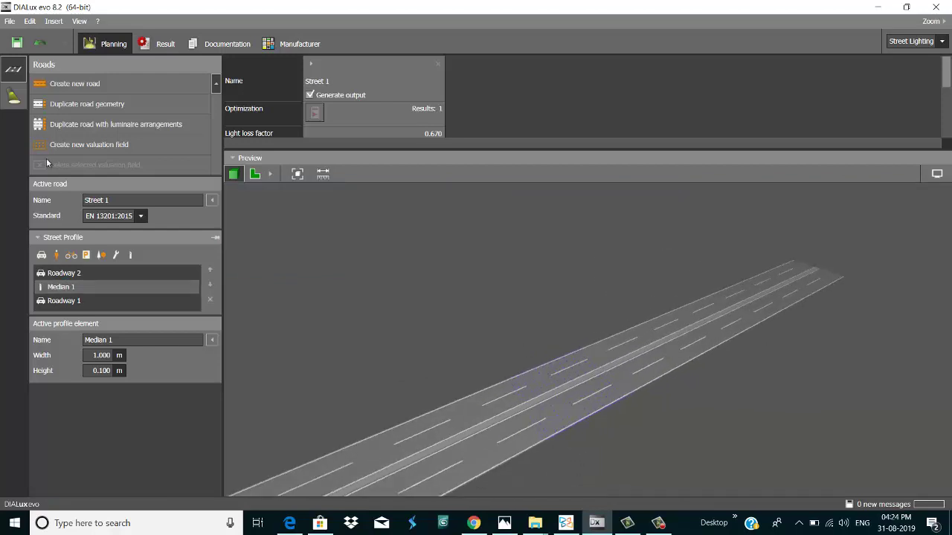
# - Add two DKU60-150-001 Way 750 road luminaire arrangements, each placed on the median
pyautogui.click(13, 97)
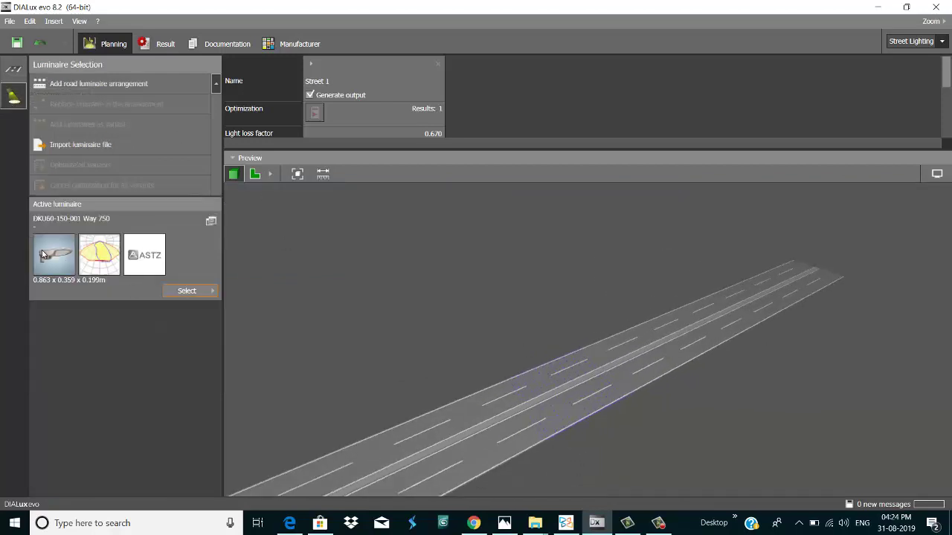
pyautogui.click(77, 85)
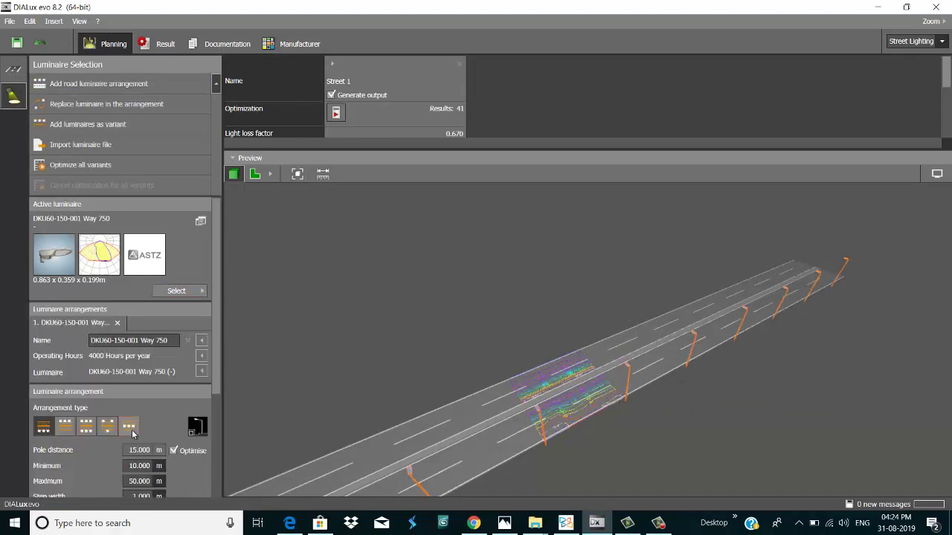
pyautogui.click(132, 426)
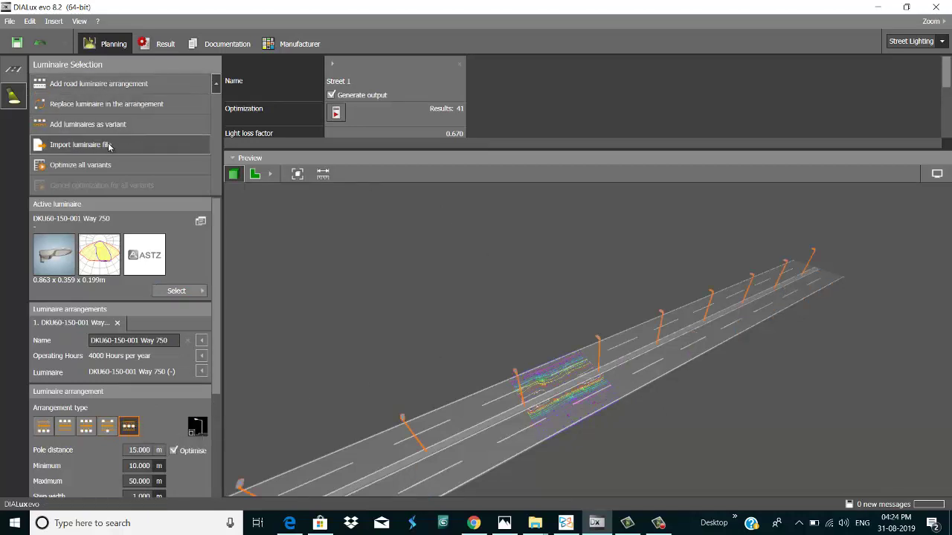
pyautogui.click(76, 86)
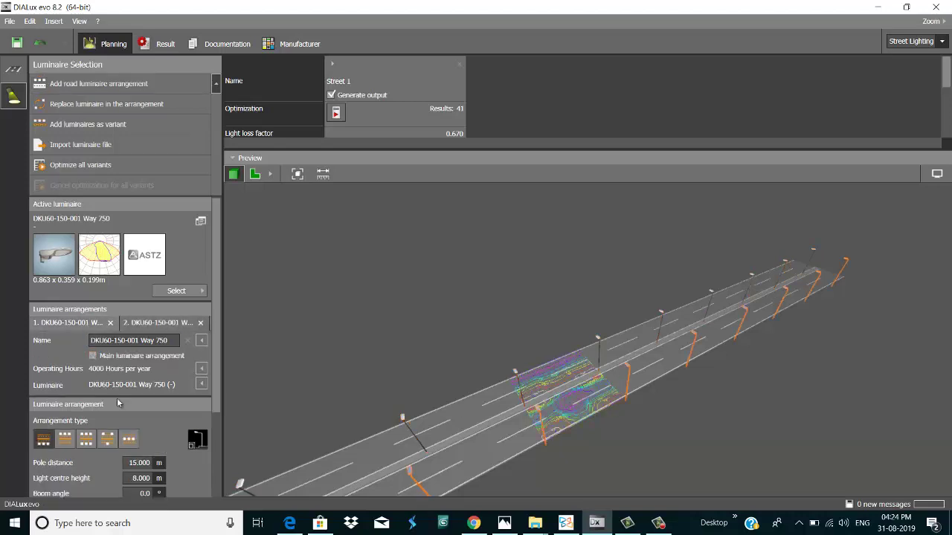
pyautogui.click(129, 440)
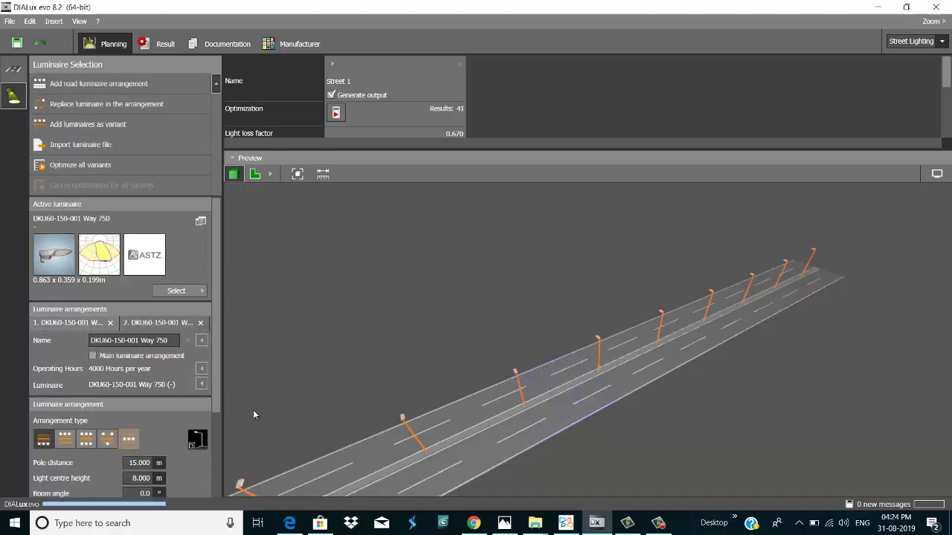
# - Give the median luminaires a 20° boom angle with 180° pole rotation, and enlarge the properties table
pyautogui.moveTo(220, 398); pyautogui.dragTo(220, 472)
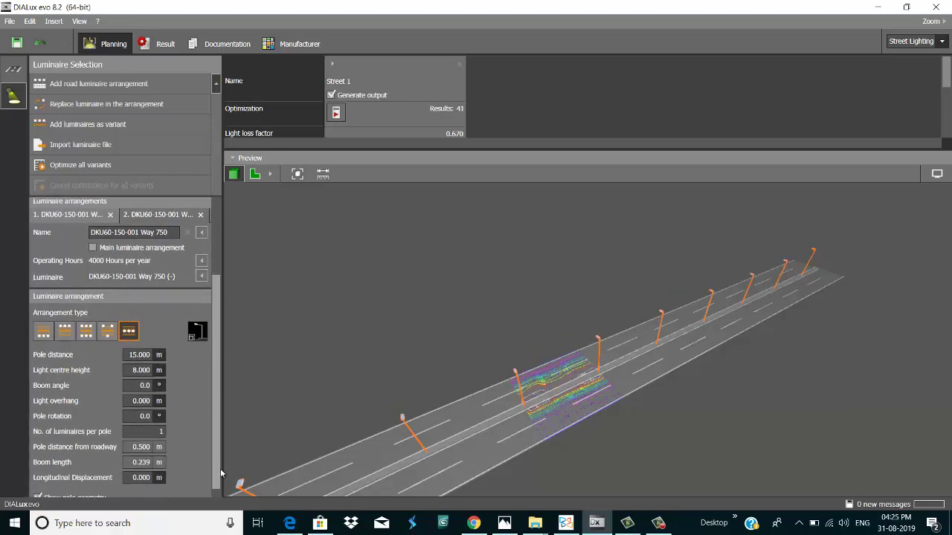
pyautogui.click(144, 416)
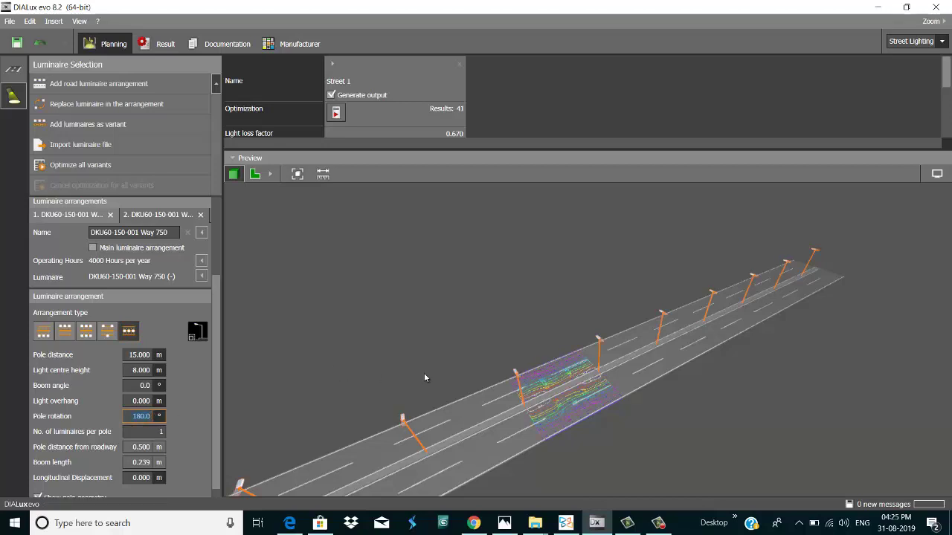
pyautogui.moveTo(557, 369); pyautogui.dragTo(587, 351)
pyautogui.scroll(5, 588, 351)
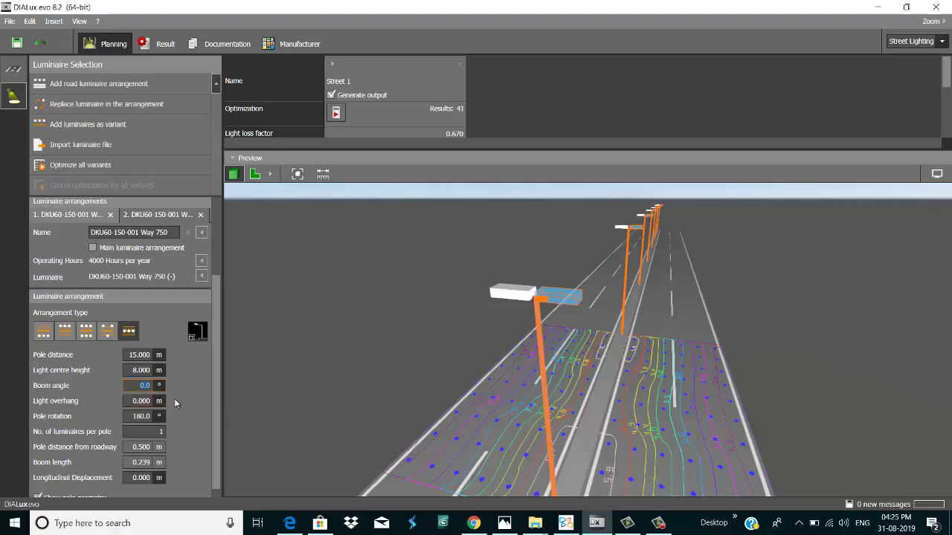
pyautogui.write('20')
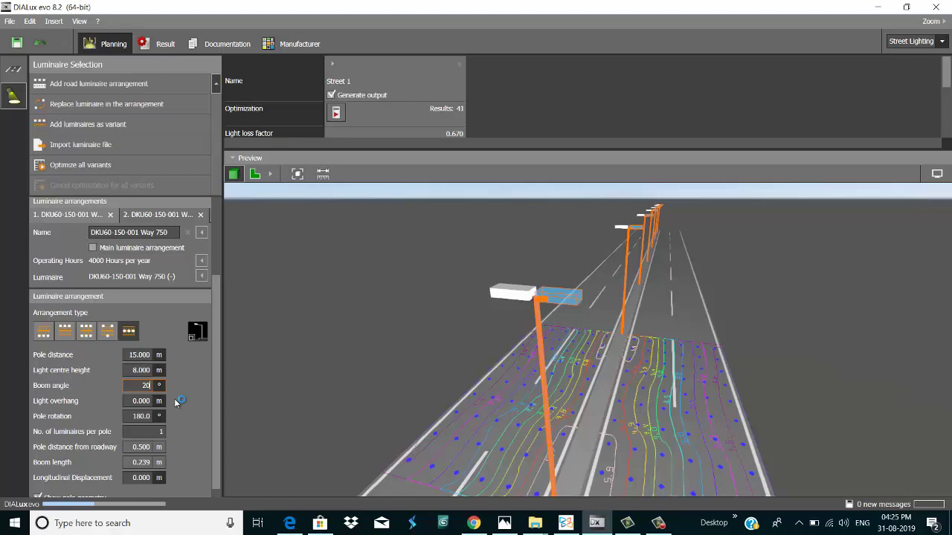
pyautogui.click(761, 289)
pyautogui.moveTo(714, 316); pyautogui.dragTo(515, 229)
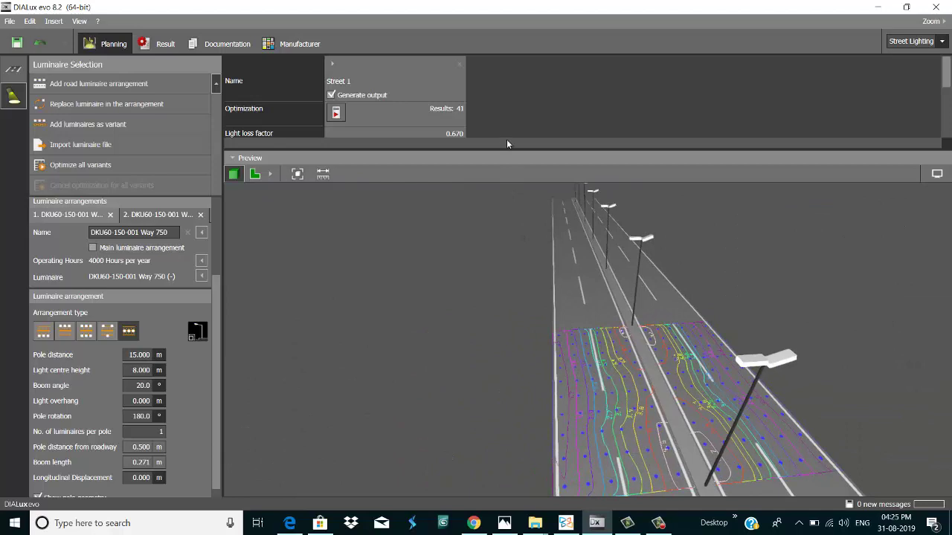
pyautogui.moveTo(506, 151); pyautogui.dragTo(561, 249)
pyautogui.moveTo(613, 334); pyautogui.dragTo(582, 330)
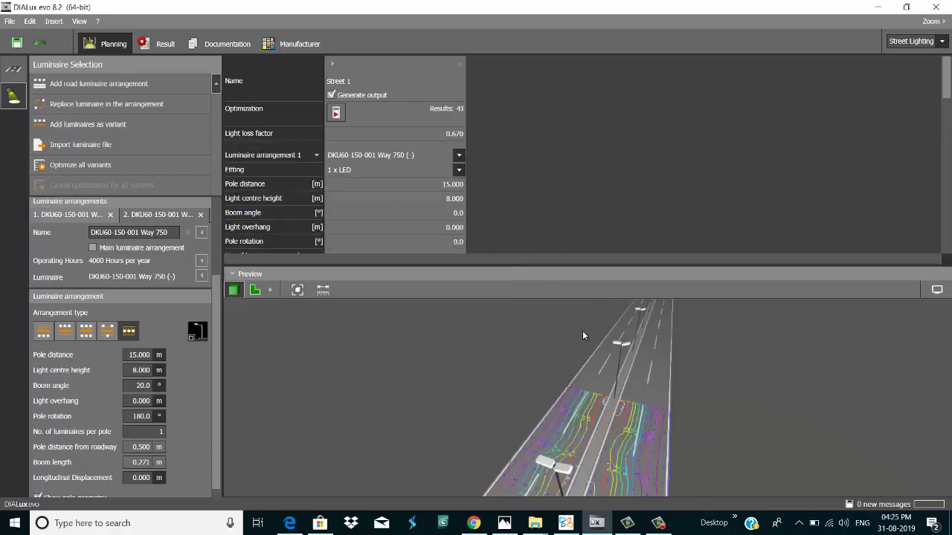
# - In Chrome, close the dialux evo 8.2 results and search YouTube for 'gemini architectural'
pyautogui.click(473, 523)
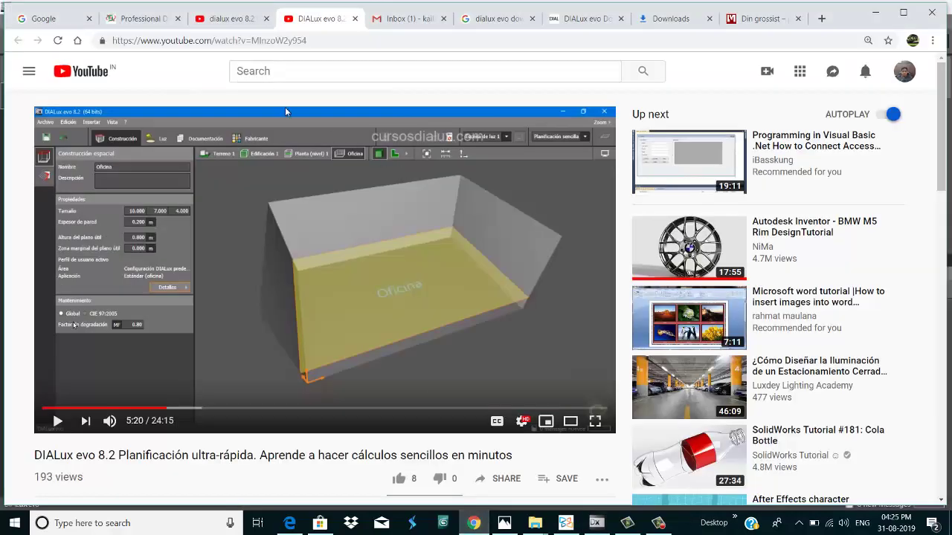
pyautogui.click(251, 26)
pyautogui.click(265, 20)
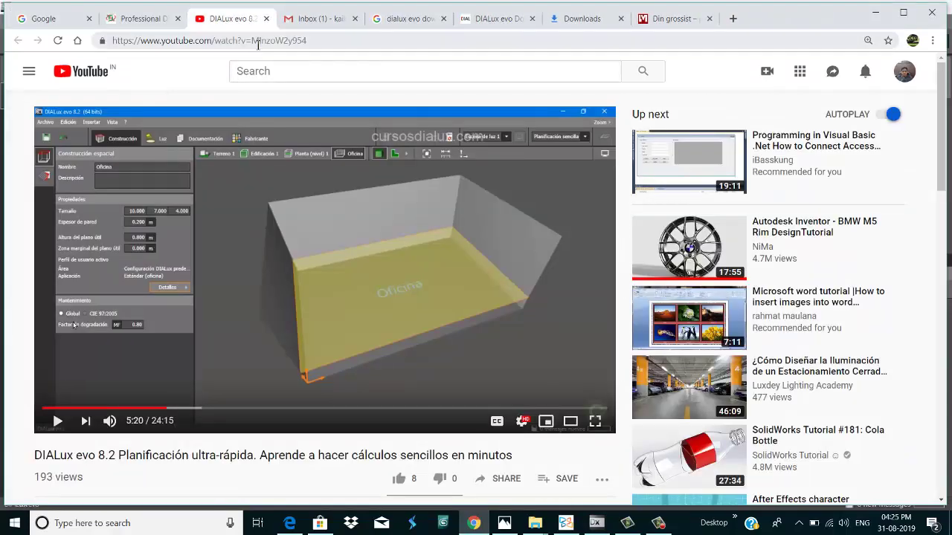
pyautogui.click(239, 42)
pyautogui.click(273, 73)
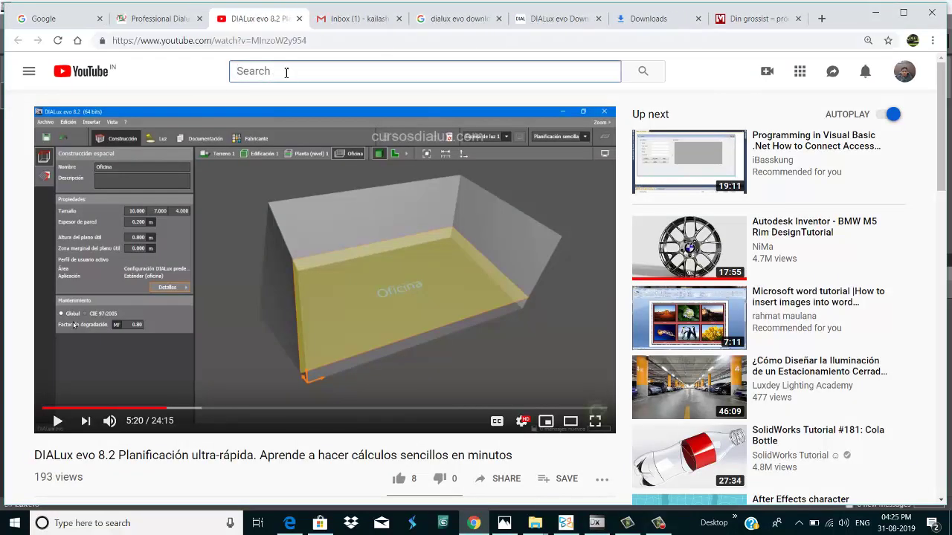
pyautogui.write('ge')
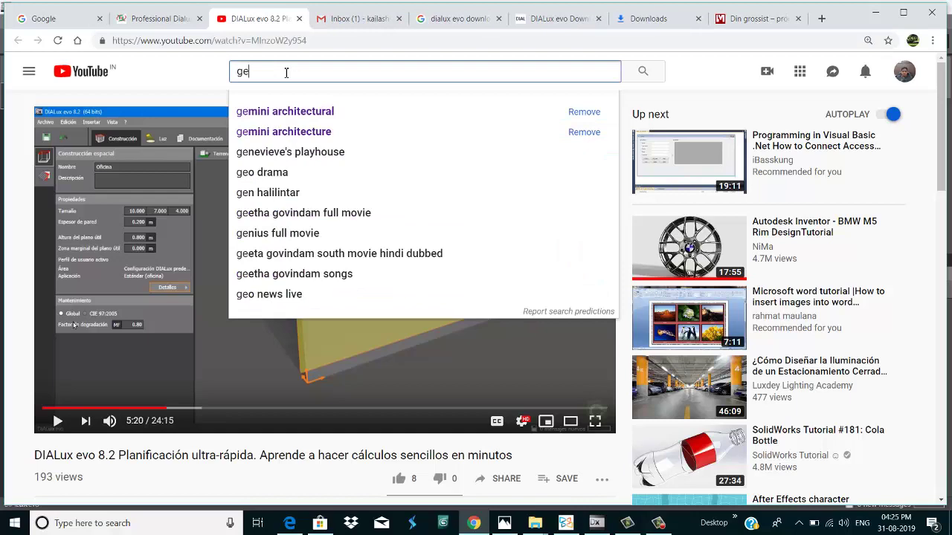
pyautogui.click(302, 111)
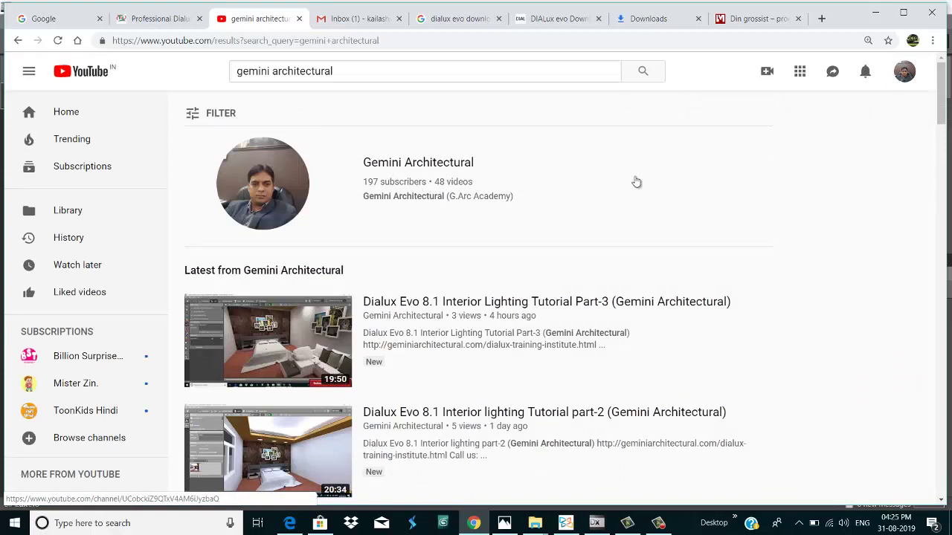
# - Open the Gemini Architectural channel, browse its uploaded videos, then go to its website tab
pyautogui.click(416, 184)
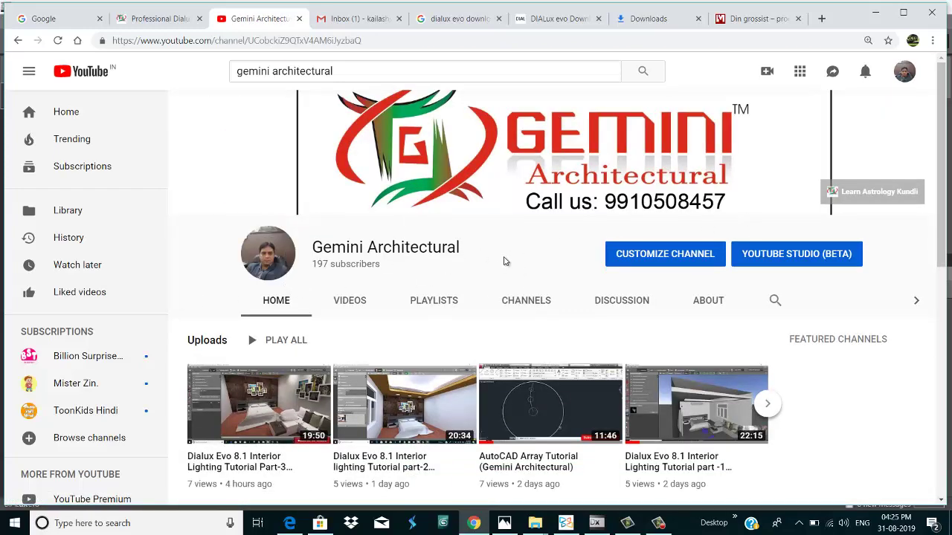
pyautogui.scroll(-1, 323, 299)
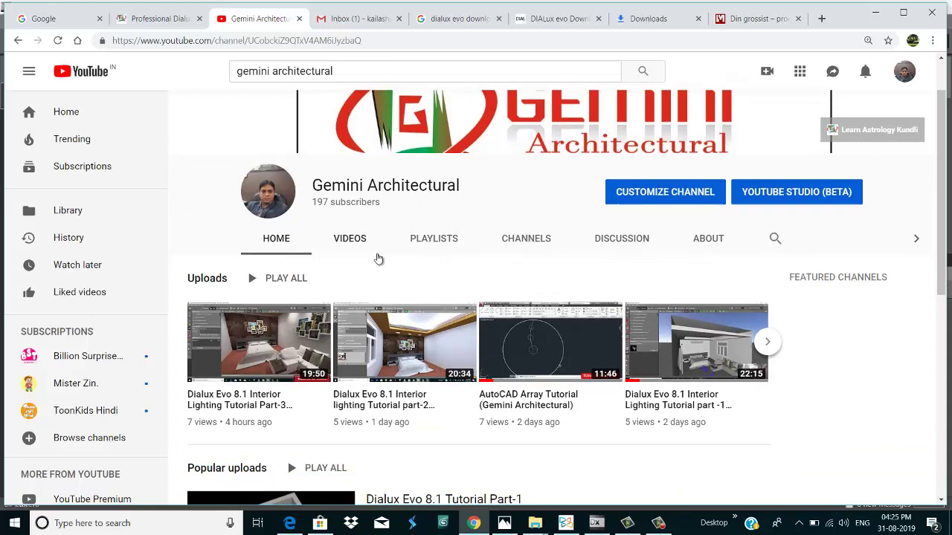
pyautogui.click(357, 179)
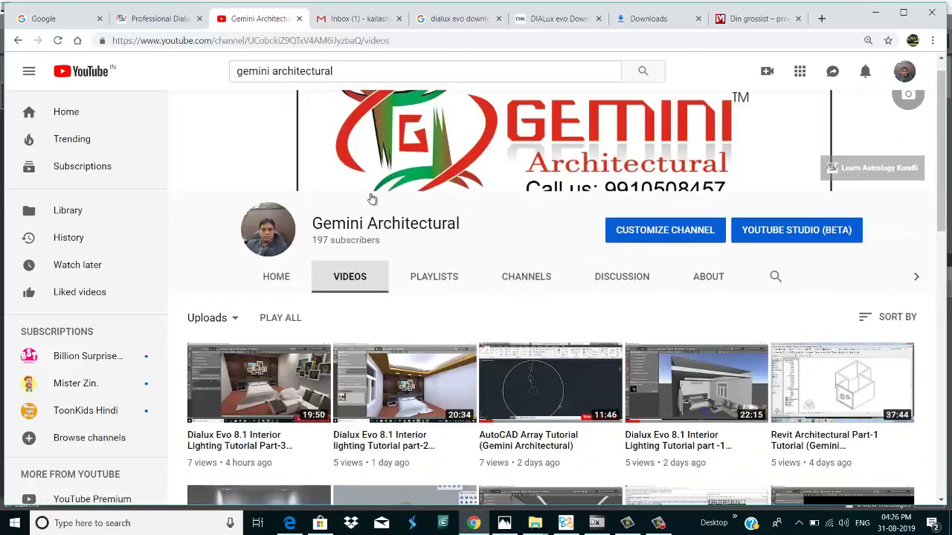
pyautogui.scroll(-2, 662, 343)
pyautogui.scroll(-1, 561, 343)
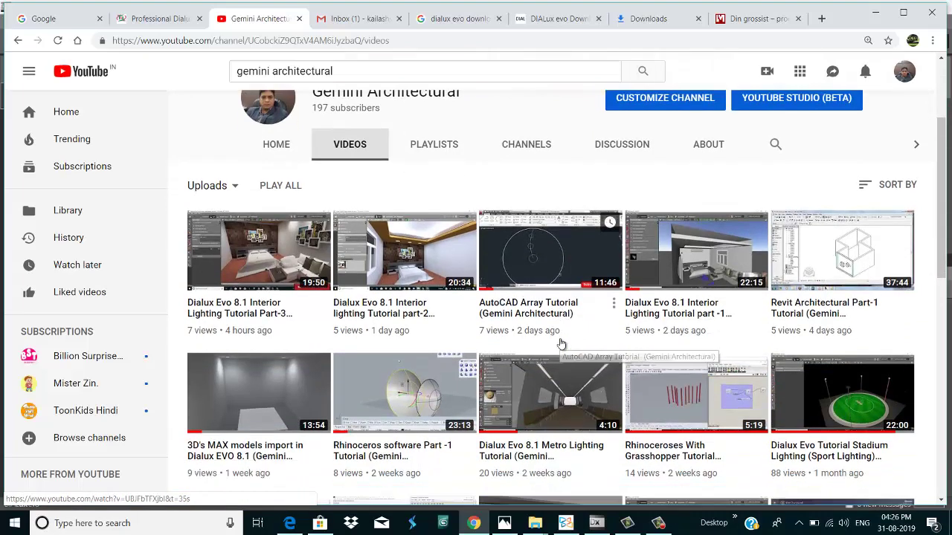
pyautogui.scroll(-2, 561, 344)
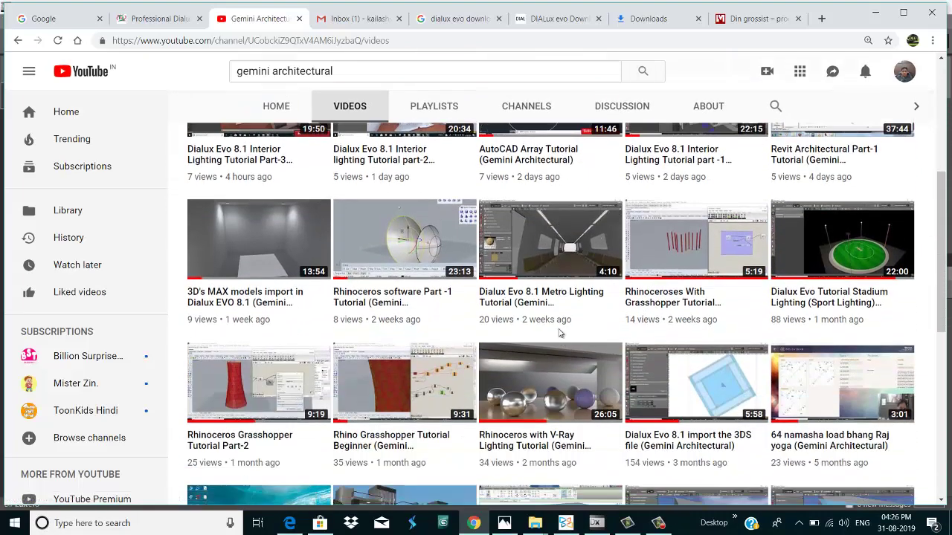
pyautogui.scroll(-2, 561, 333)
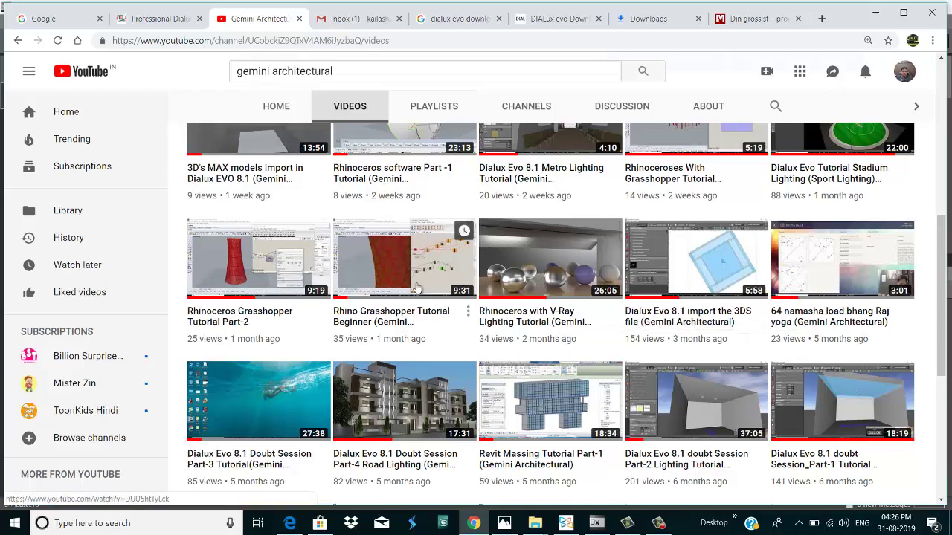
pyautogui.scroll(-4, 416, 289)
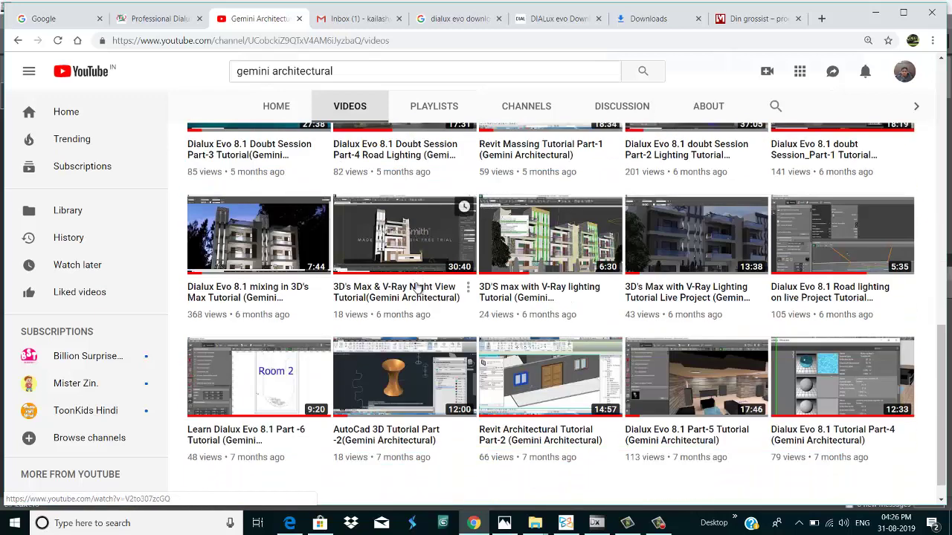
pyautogui.scroll(-1, 499, 296)
pyautogui.scroll(10, 580, 302)
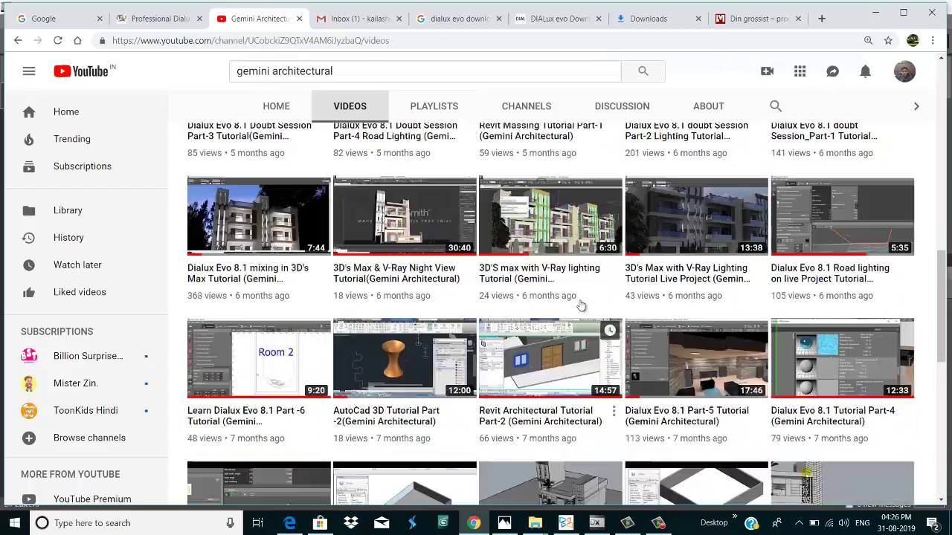
pyautogui.scroll(5, 578, 304)
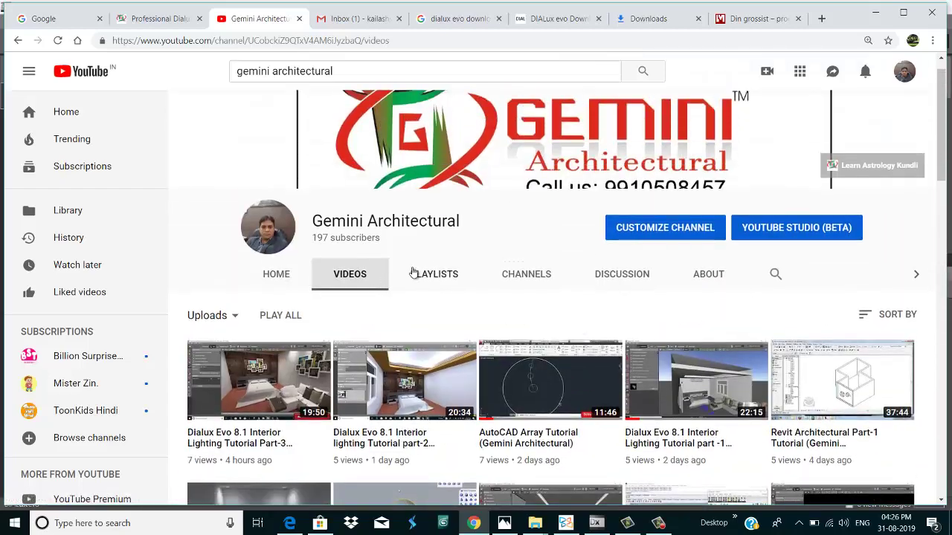
pyautogui.scroll(1, 225, 97)
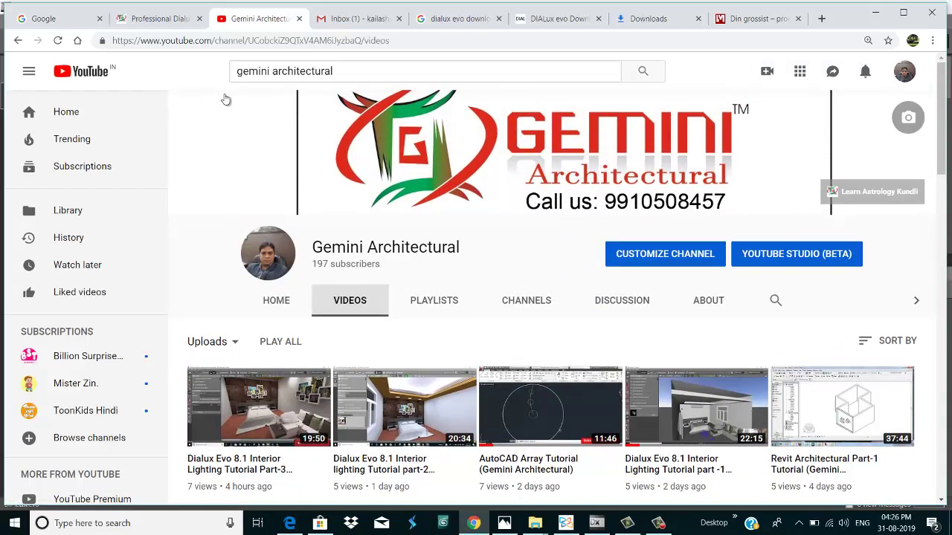
pyautogui.click(158, 19)
# - Look over the website's Architectural Courses menu, then return to the channel's videos page
pyautogui.moveTo(388, 157)
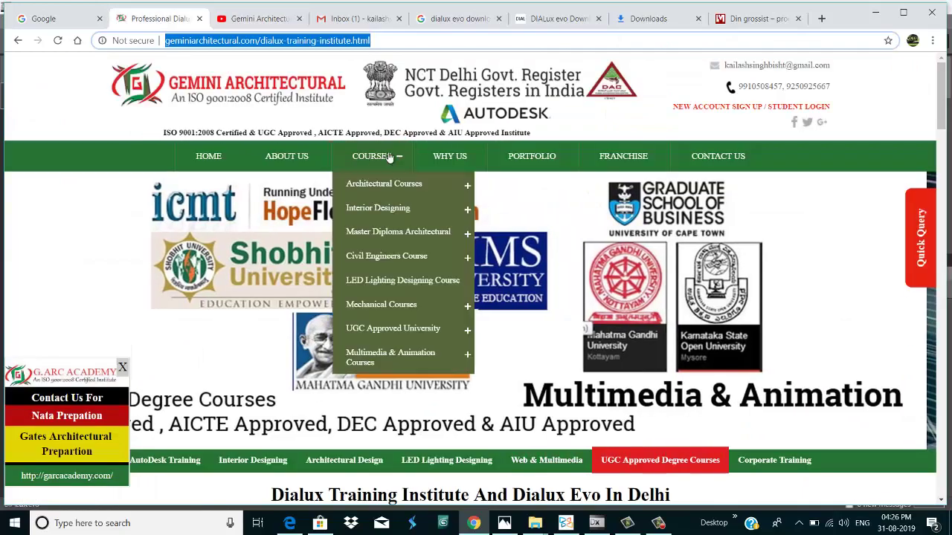
pyautogui.moveTo(398, 186)
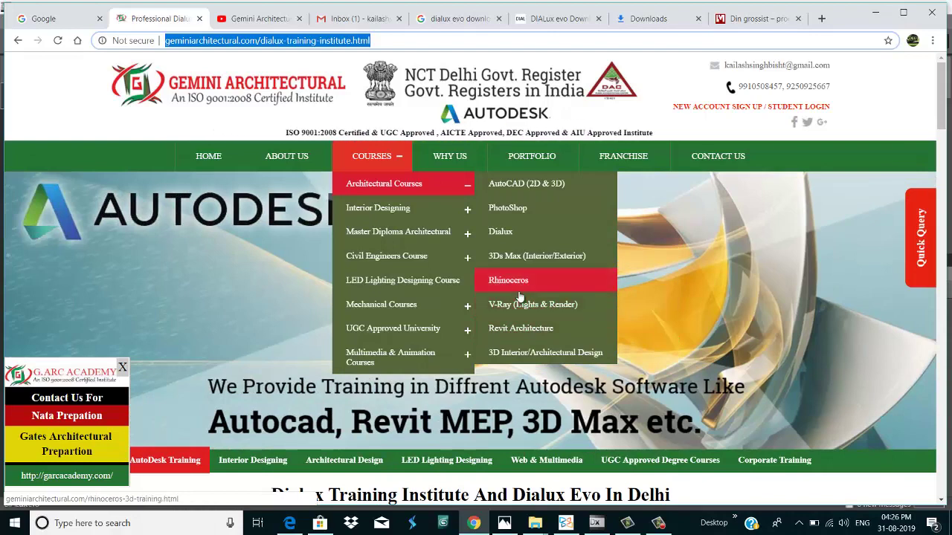
pyautogui.click(279, 22)
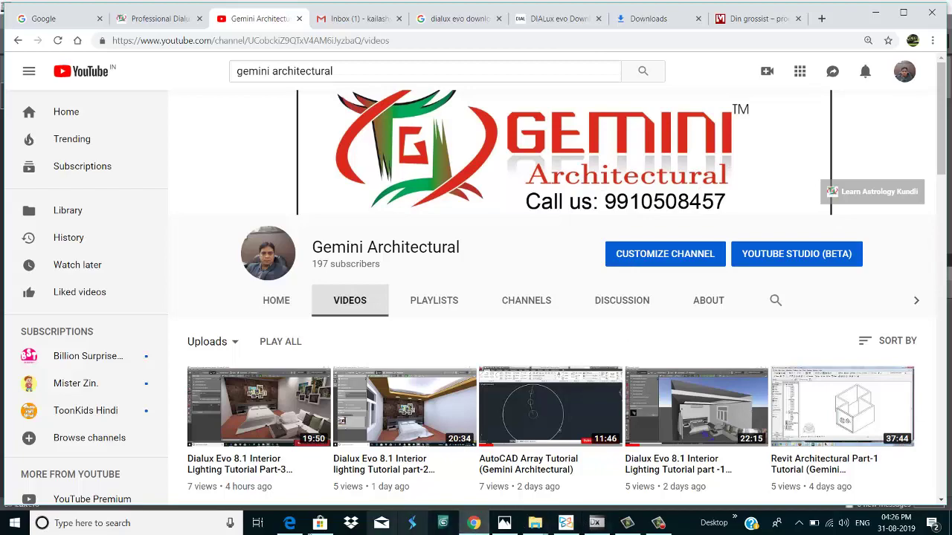
# - Back in DIALux, run the optimization so arrangement 1's pole distance becomes 13 m
pyautogui.click(595, 523)
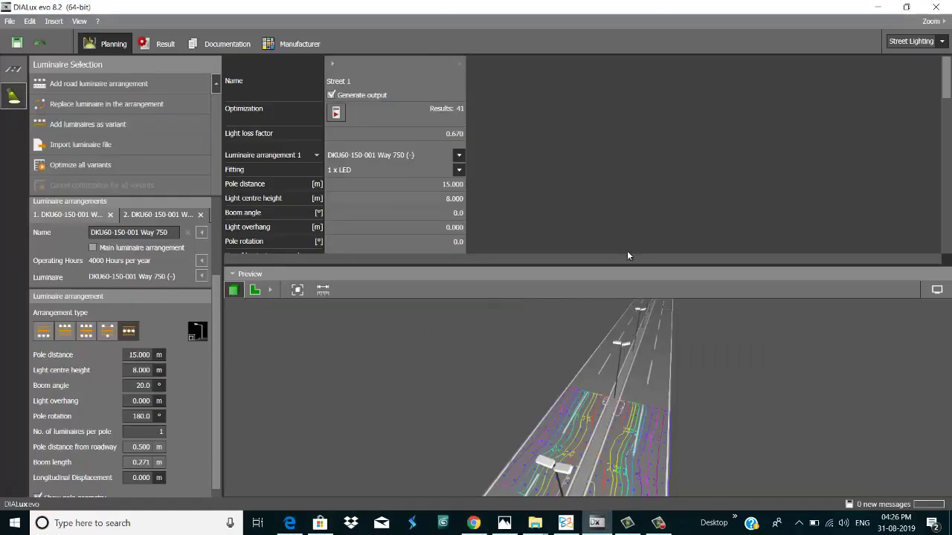
pyautogui.moveTo(647, 334); pyautogui.dragTo(632, 386)
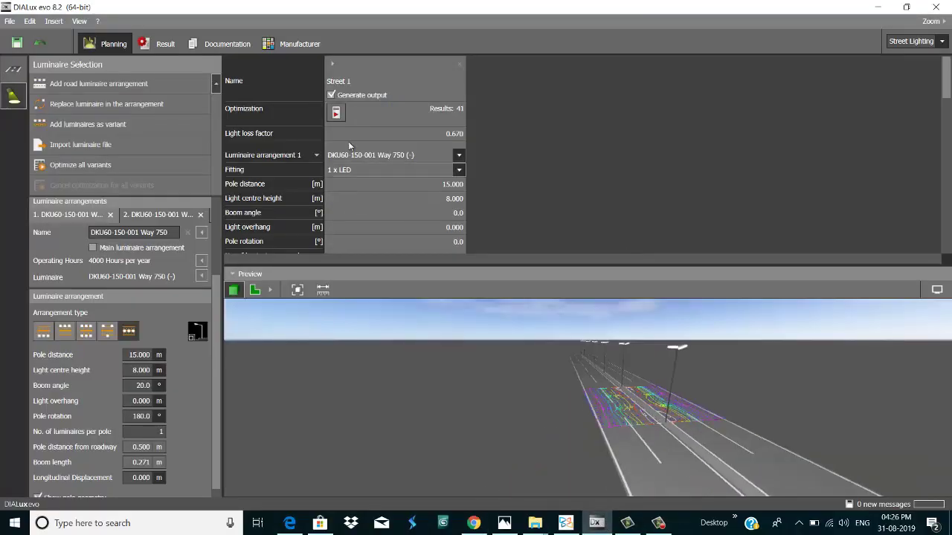
pyautogui.click(336, 113)
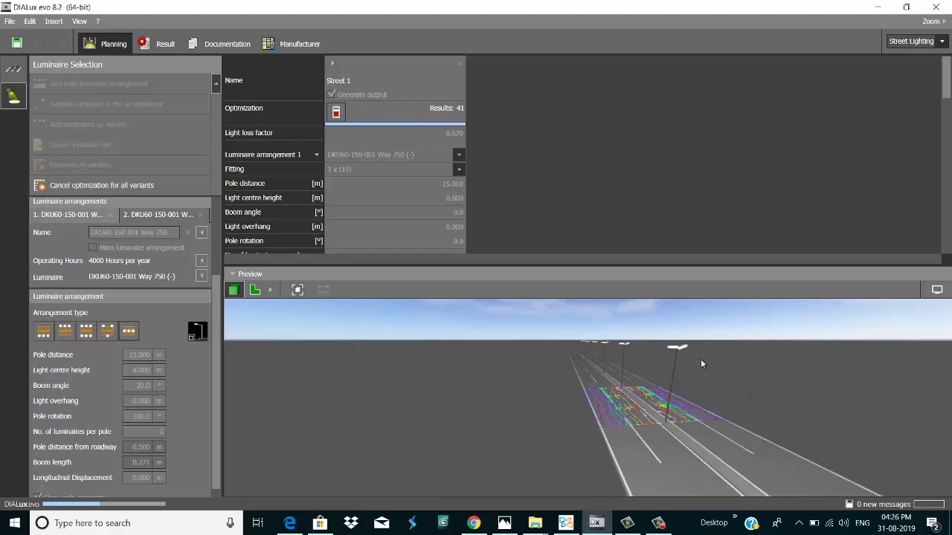
pyautogui.moveTo(666, 394); pyautogui.dragTo(546, 361)
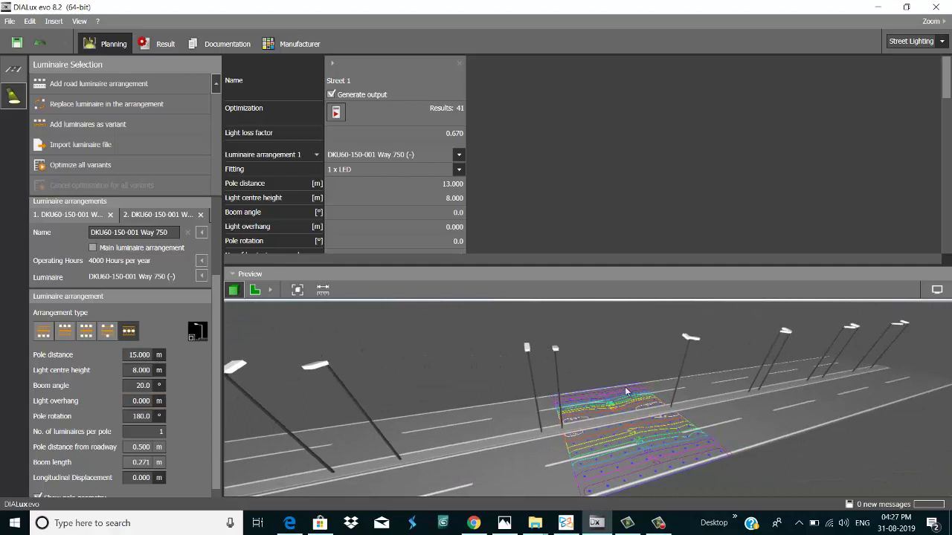
# - Select the median pole arrangement and orbit the preview closer to the poles
pyautogui.click(681, 376)
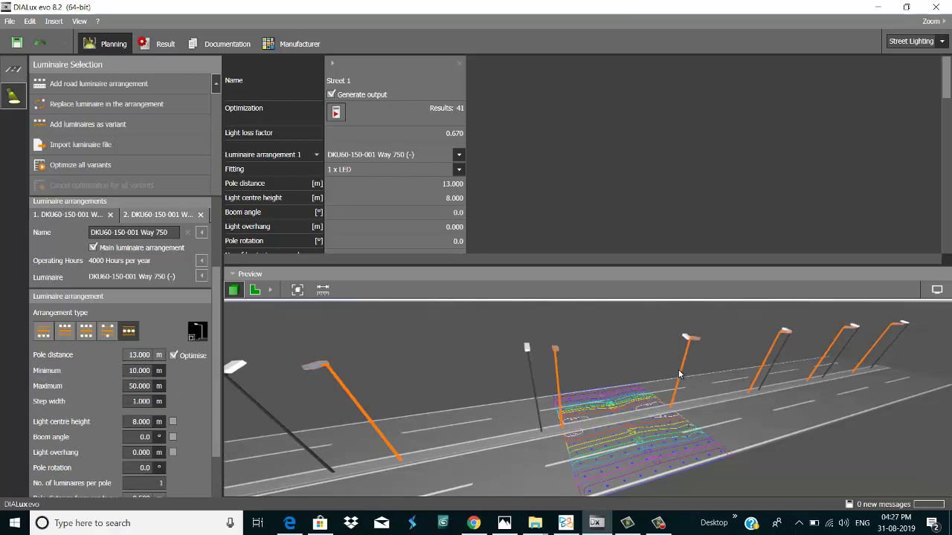
pyautogui.click(658, 523)
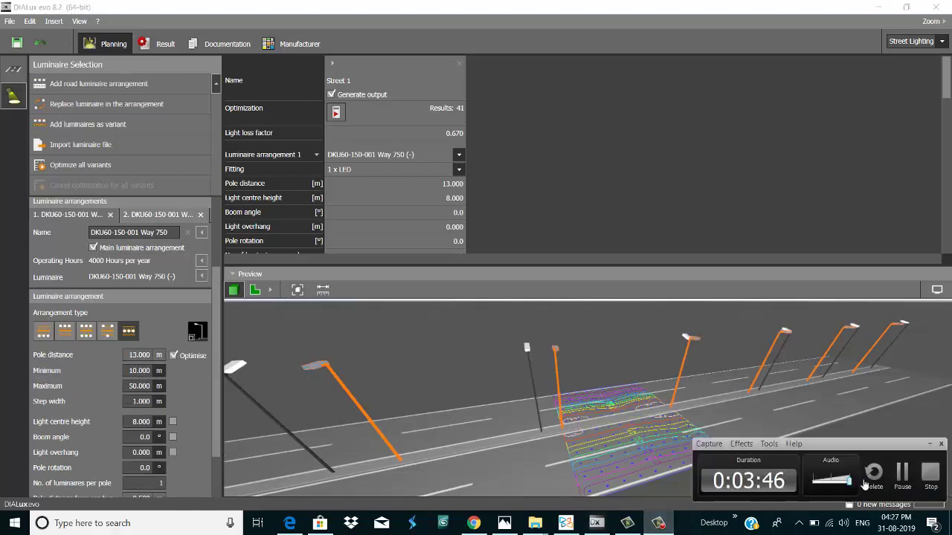
pyautogui.click(901, 476)
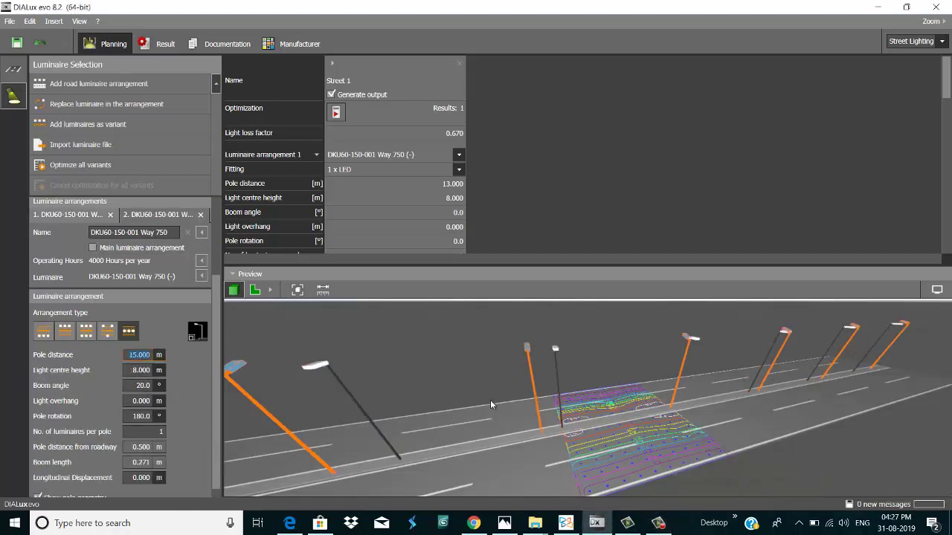
pyautogui.moveTo(508, 405); pyautogui.dragTo(704, 362)
pyautogui.moveTo(771, 382); pyautogui.dragTo(751, 379)
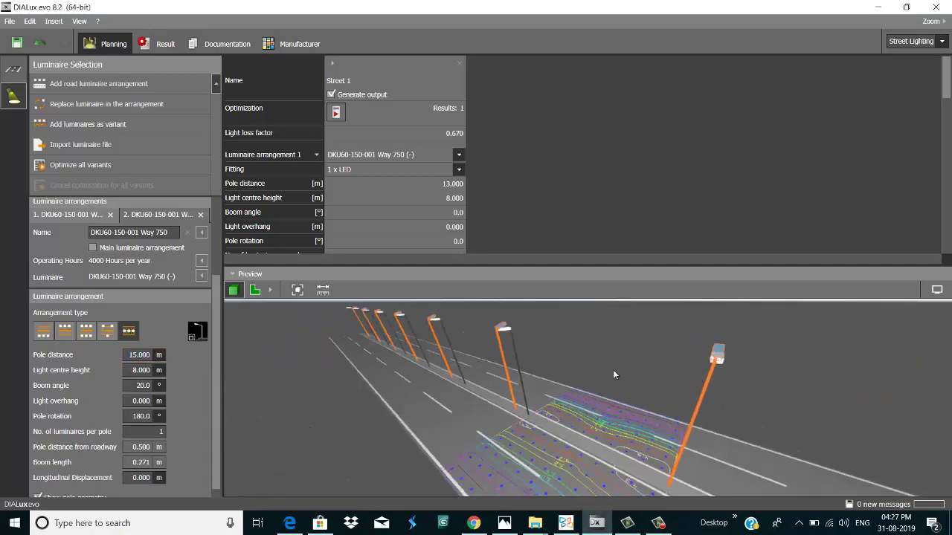
pyautogui.moveTo(486, 354); pyautogui.dragTo(458, 361)
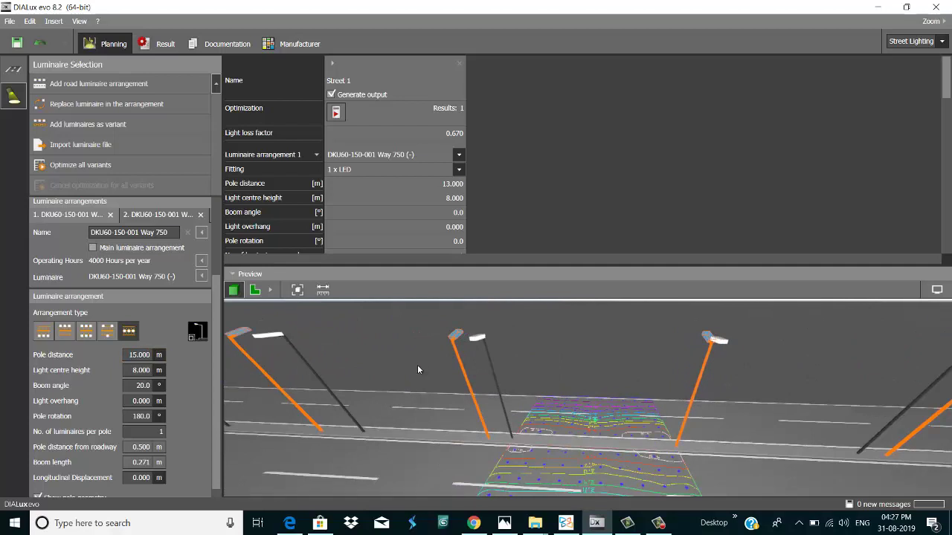
# - Compare arrangements 1 and 2, then start changing arrangement 2's pole distance to 13
pyautogui.click(487, 362)
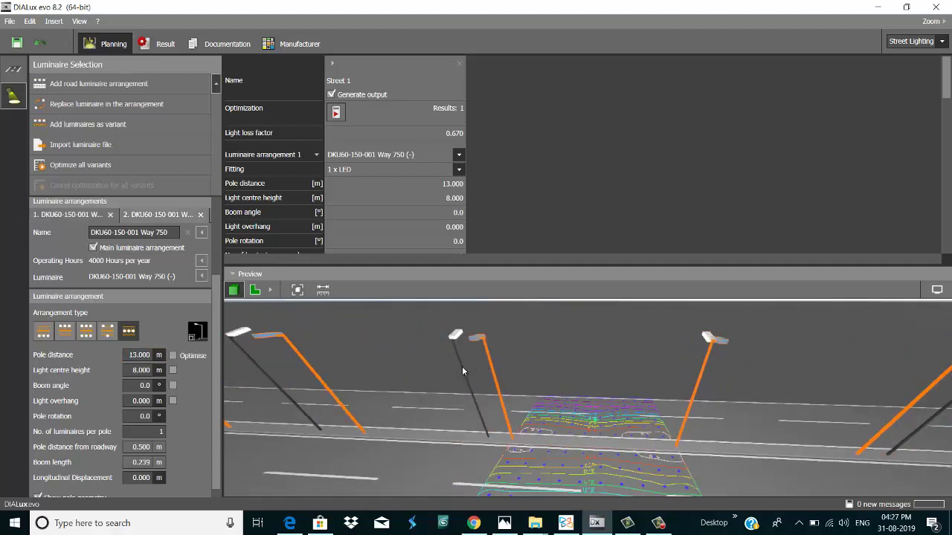
pyautogui.click(462, 366)
pyautogui.click(143, 354)
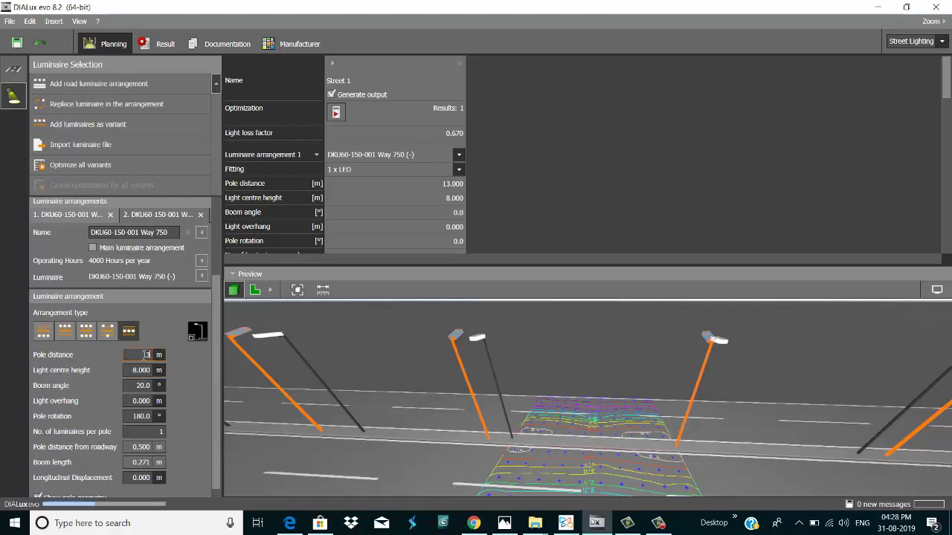
# - Apply the 13 m pole distance to arrangement 2 and rerun the optimization
pyautogui.press('Return')
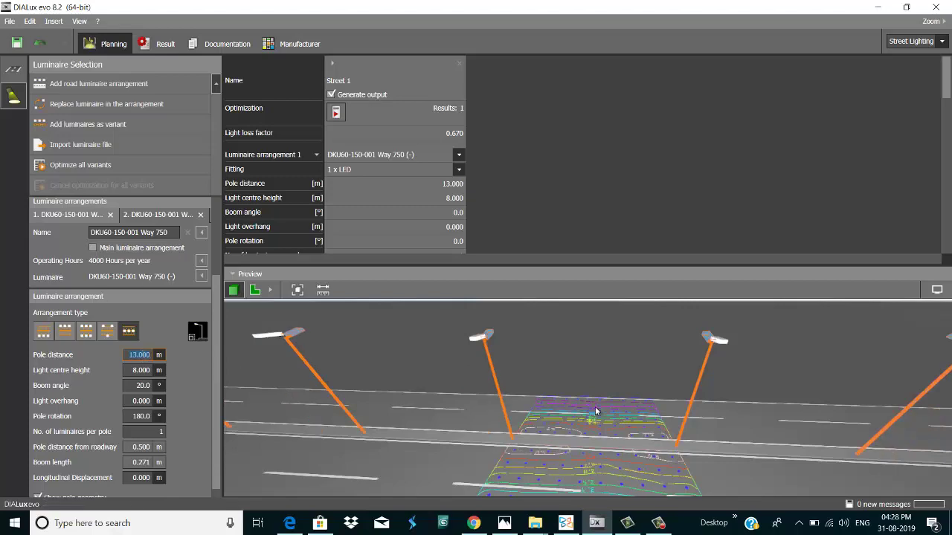
pyautogui.moveTo(599, 412)
pyautogui.mouseDown(button='middle')
pyautogui.moveTo(572, 415)
pyautogui.moveTo(586, 414)
pyautogui.mouseUp(button='middle')
pyautogui.scroll(5, 587, 414)
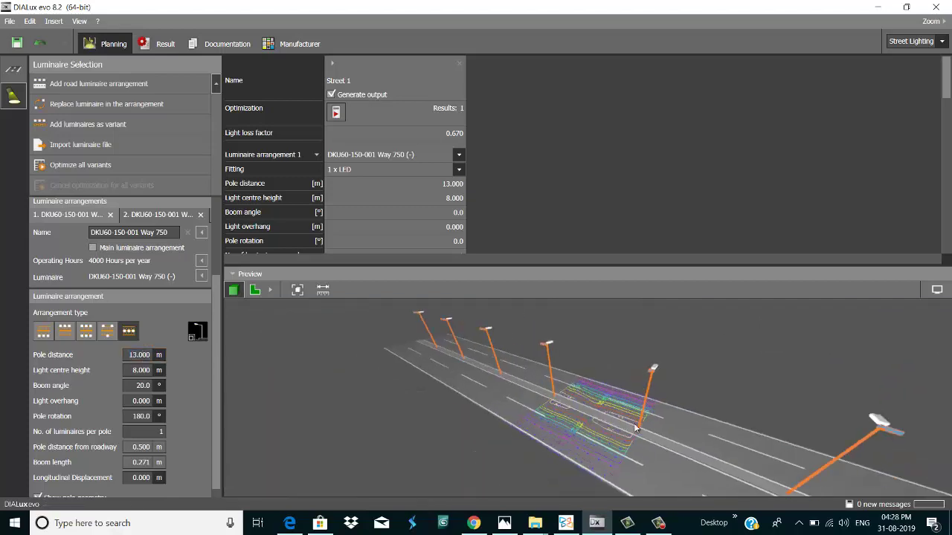
pyautogui.click(336, 113)
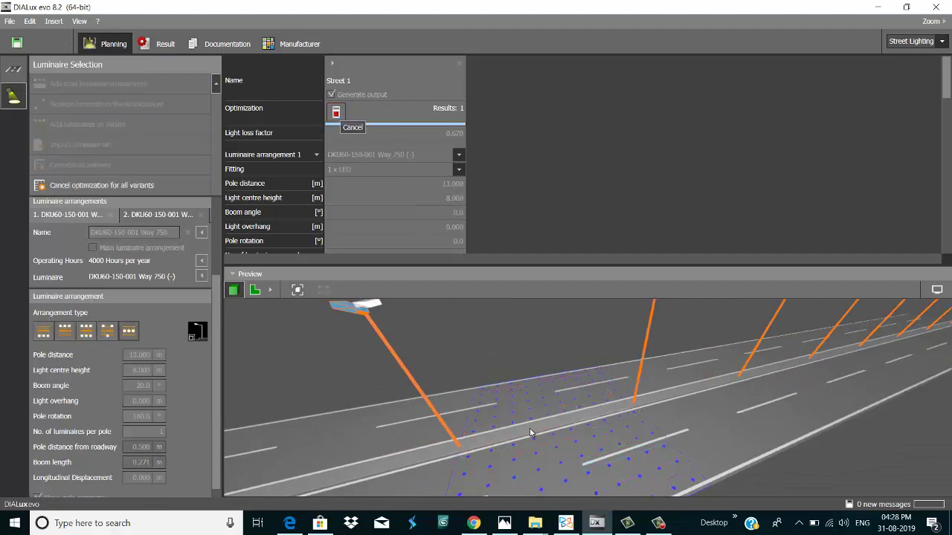
pyautogui.scroll(-2, 536, 409)
pyautogui.moveTo(537, 395); pyautogui.dragTo(614, 403, button='right')
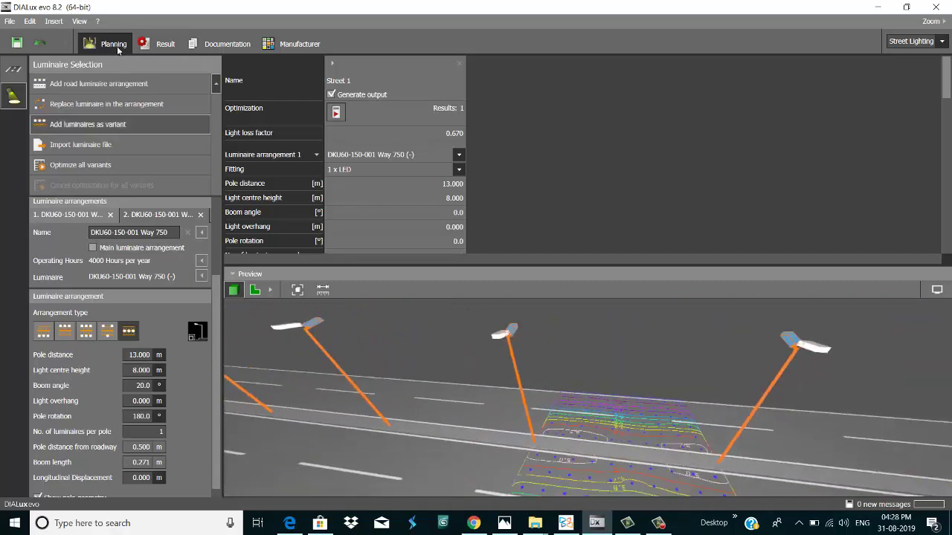
# - Scroll through the Documentation planning results to Roadway 2's (M4) Results summary page
pyautogui.click(226, 45)
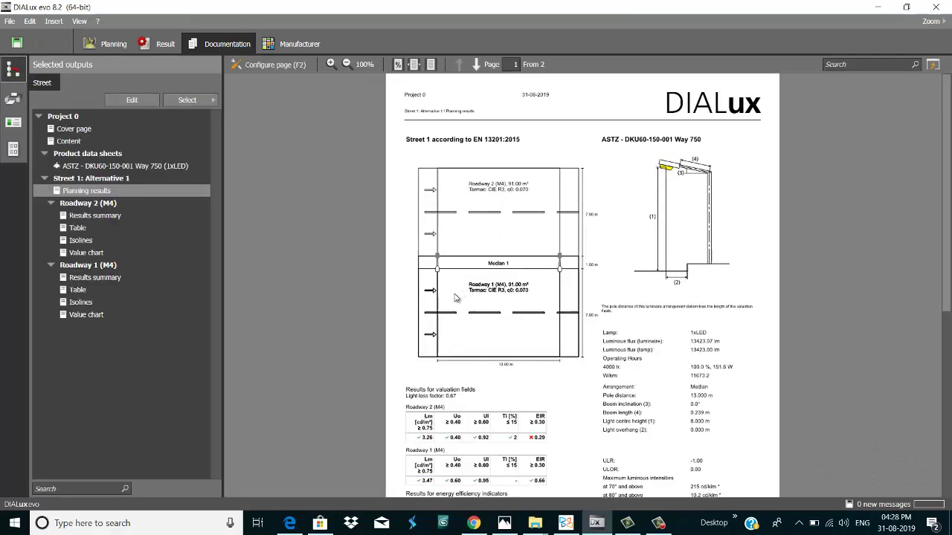
pyautogui.scroll(-1, 461, 283)
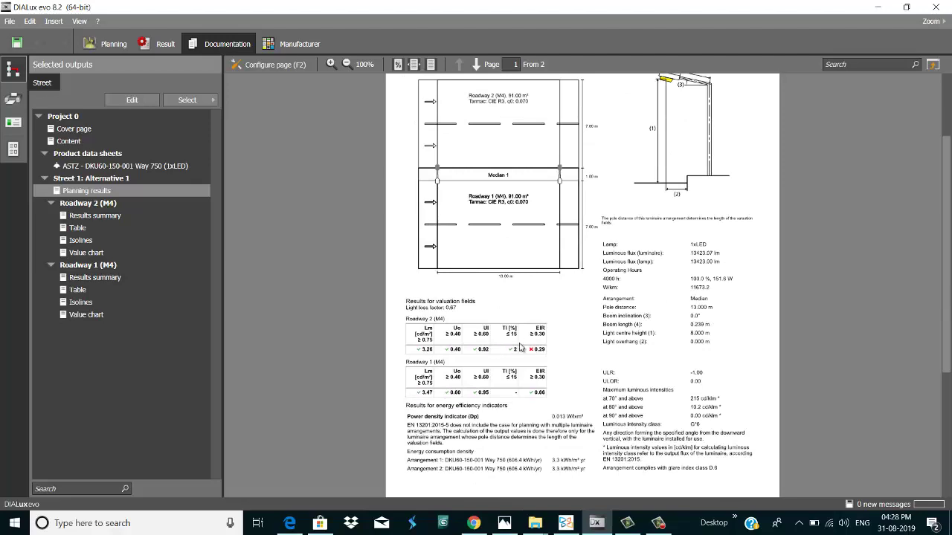
pyautogui.scroll(-5, 492, 302)
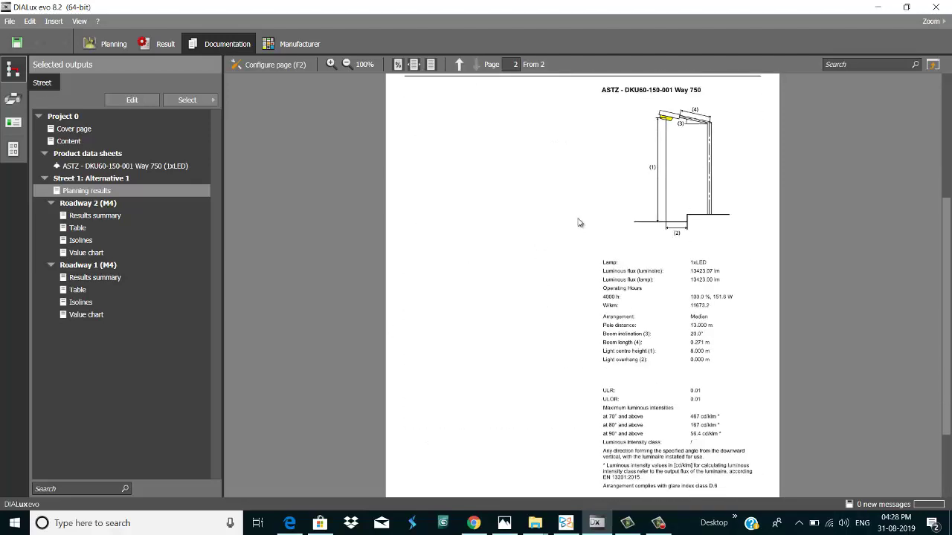
pyautogui.scroll(-1, 579, 223)
pyautogui.click(101, 215)
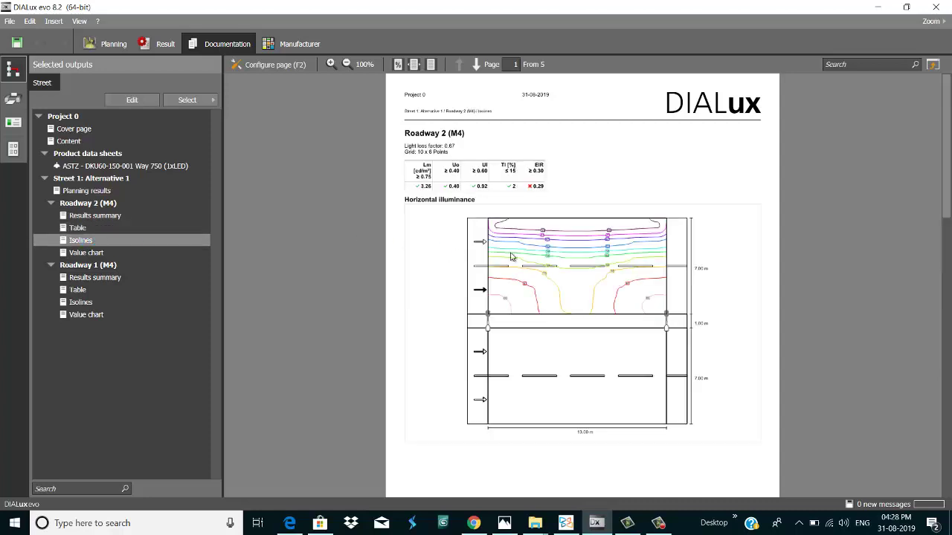
# - Display the Roadway 2 (M4) value chart with horizontal illuminance values on its 10 × 6 grid
pyautogui.click(98, 253)
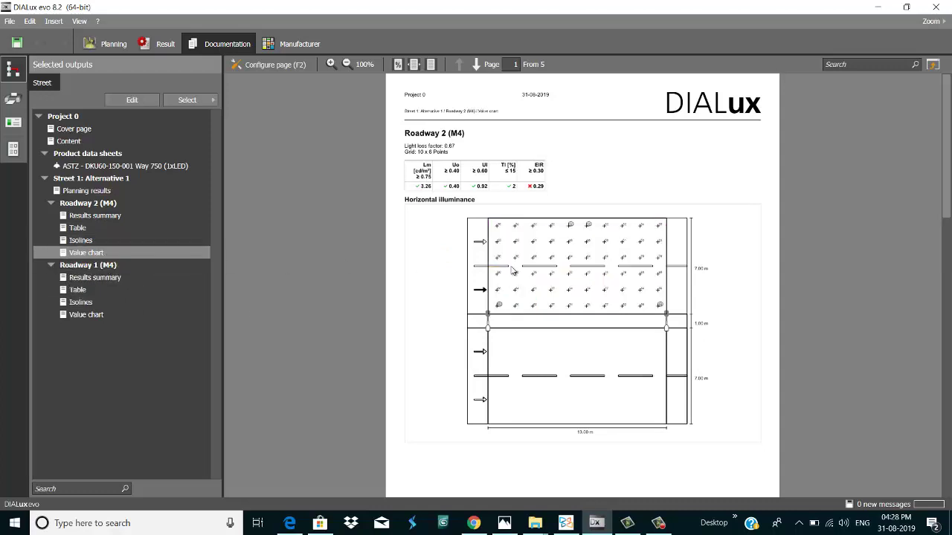
pyautogui.scroll(-5, 545, 264)
pyautogui.scroll(5, 545, 264)
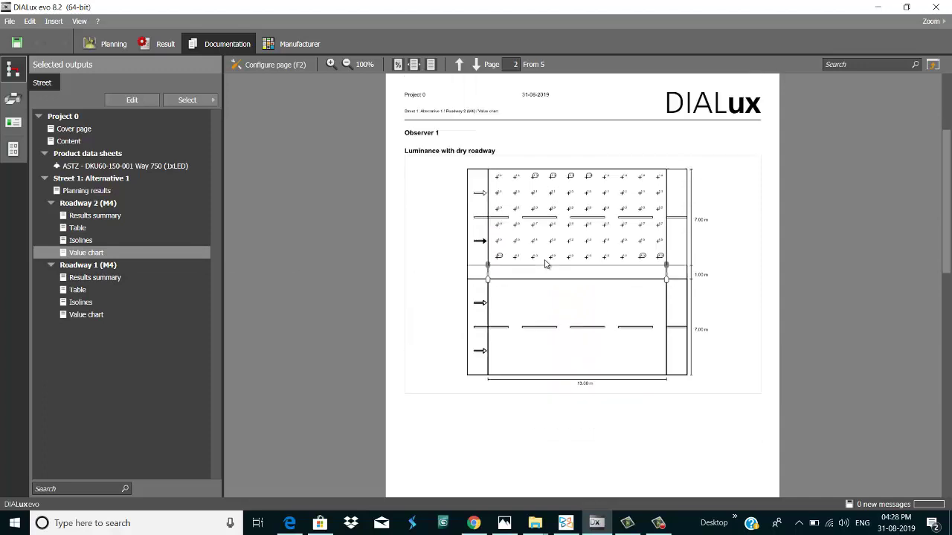
pyautogui.scroll(-1, 545, 263)
pyautogui.scroll(1, 546, 264)
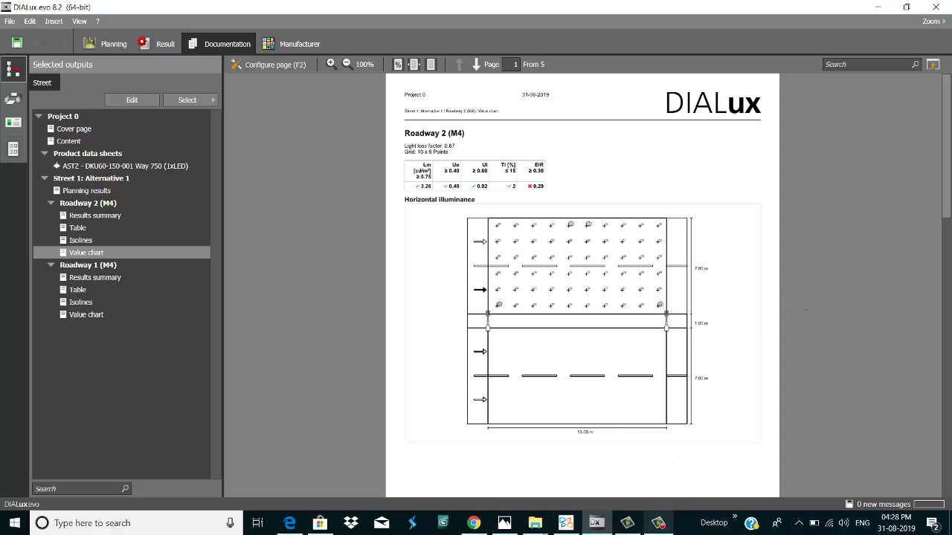
pyautogui.click(658, 523)
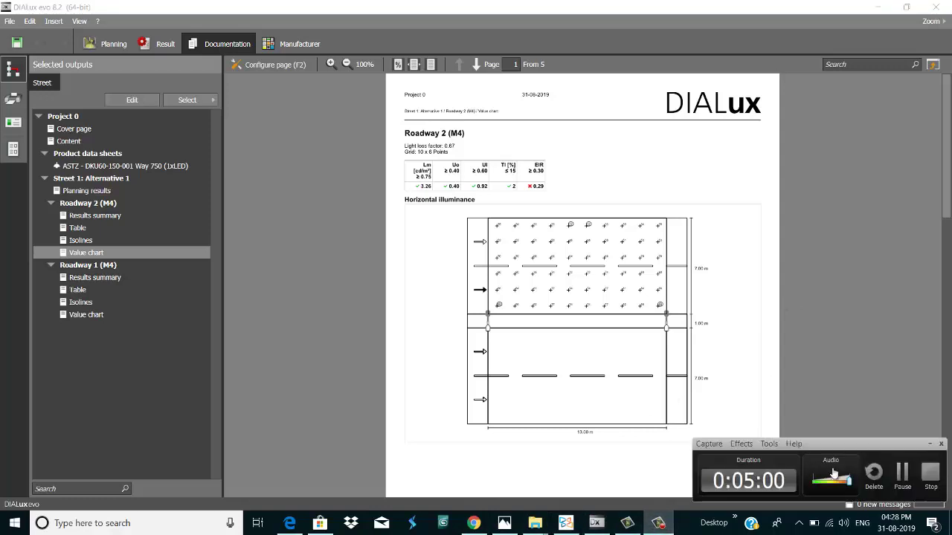